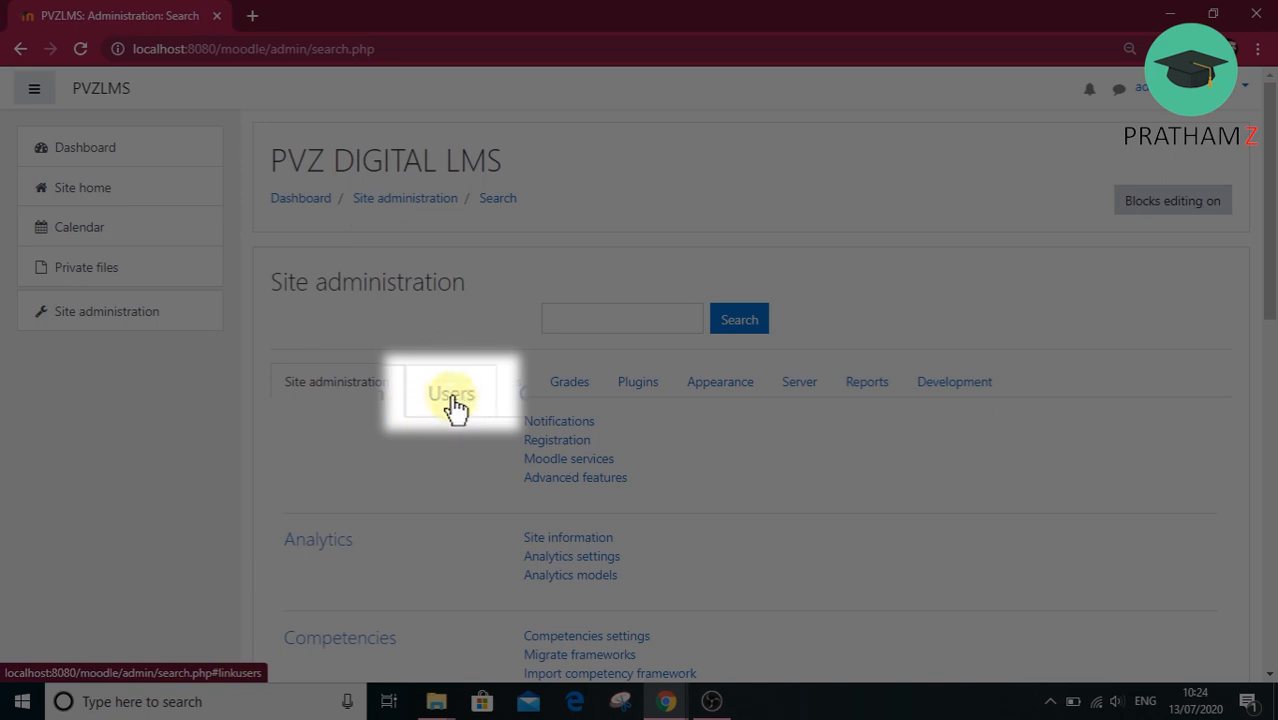
Open the form for adding a new user from the Users section of the site administration.
{"action": "left_click", "coordinate": [417, 418]}
{"action": "scroll", "coordinate": [697, 424], "scroll_direction": "down", "scroll_amount": 3}
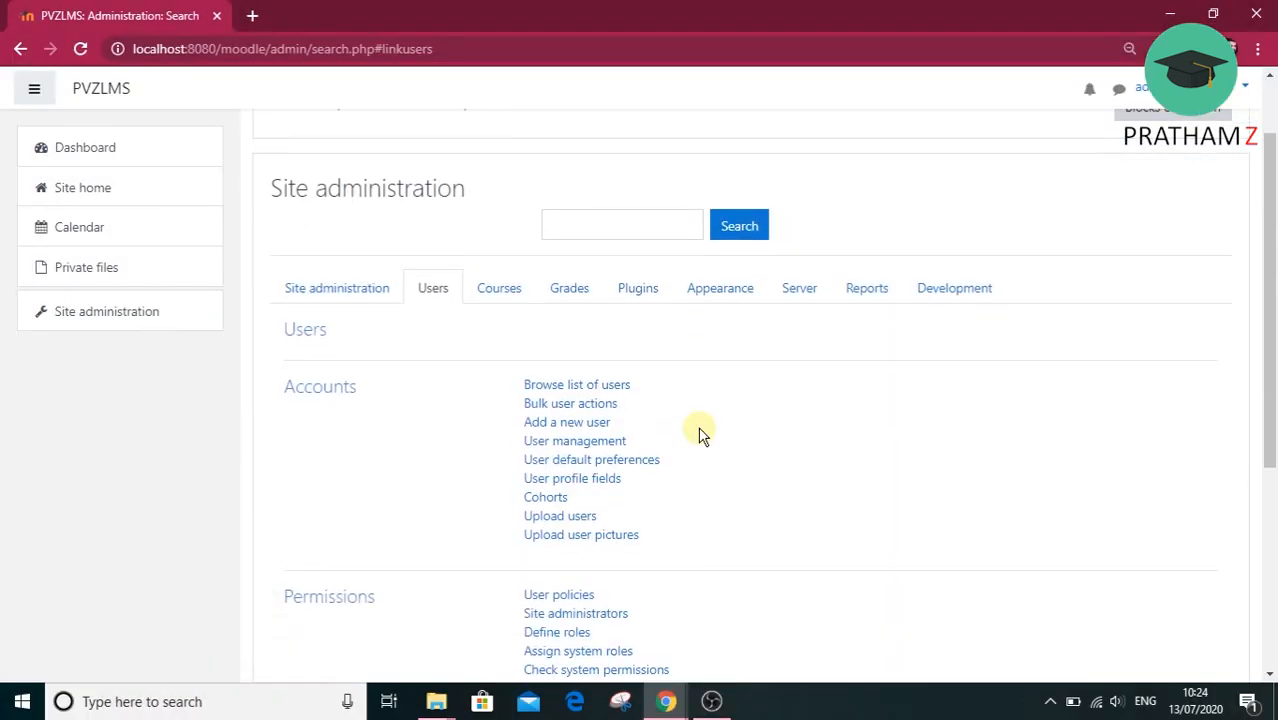
{"action": "scroll", "coordinate": [699, 433], "scroll_direction": "up", "scroll_amount": 1}
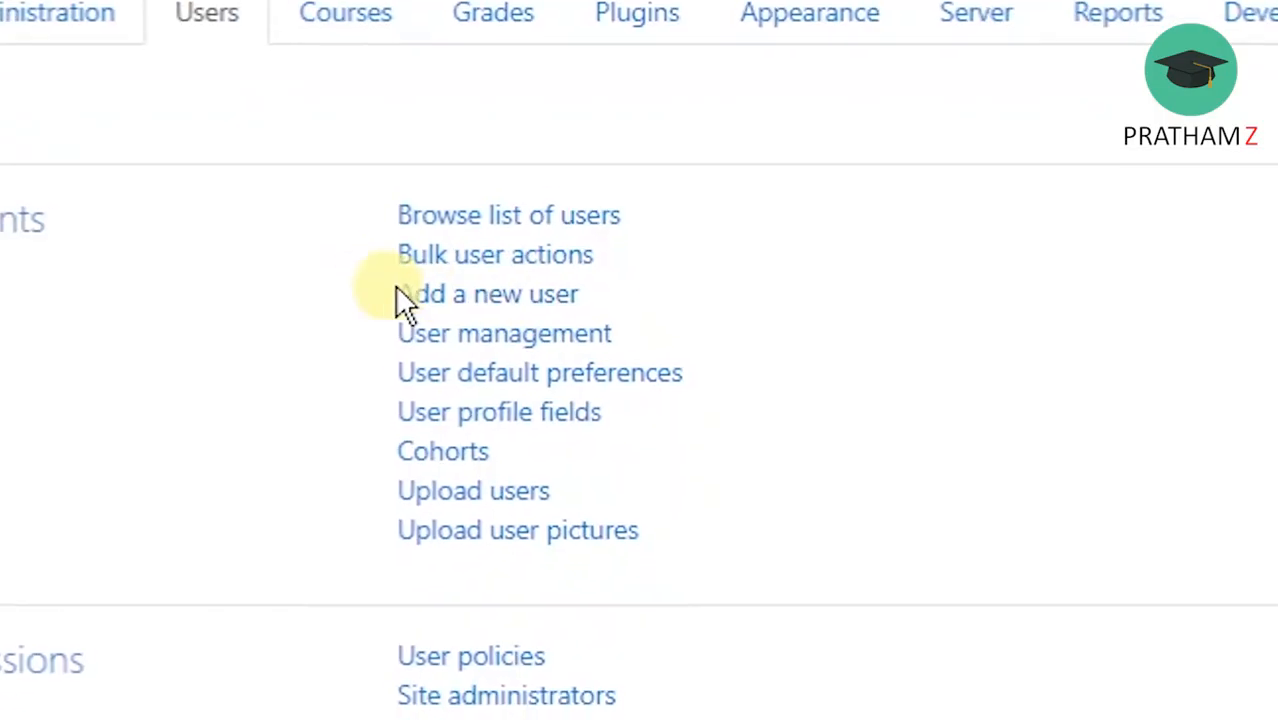
{"action": "left_click", "coordinate": [546, 322]}
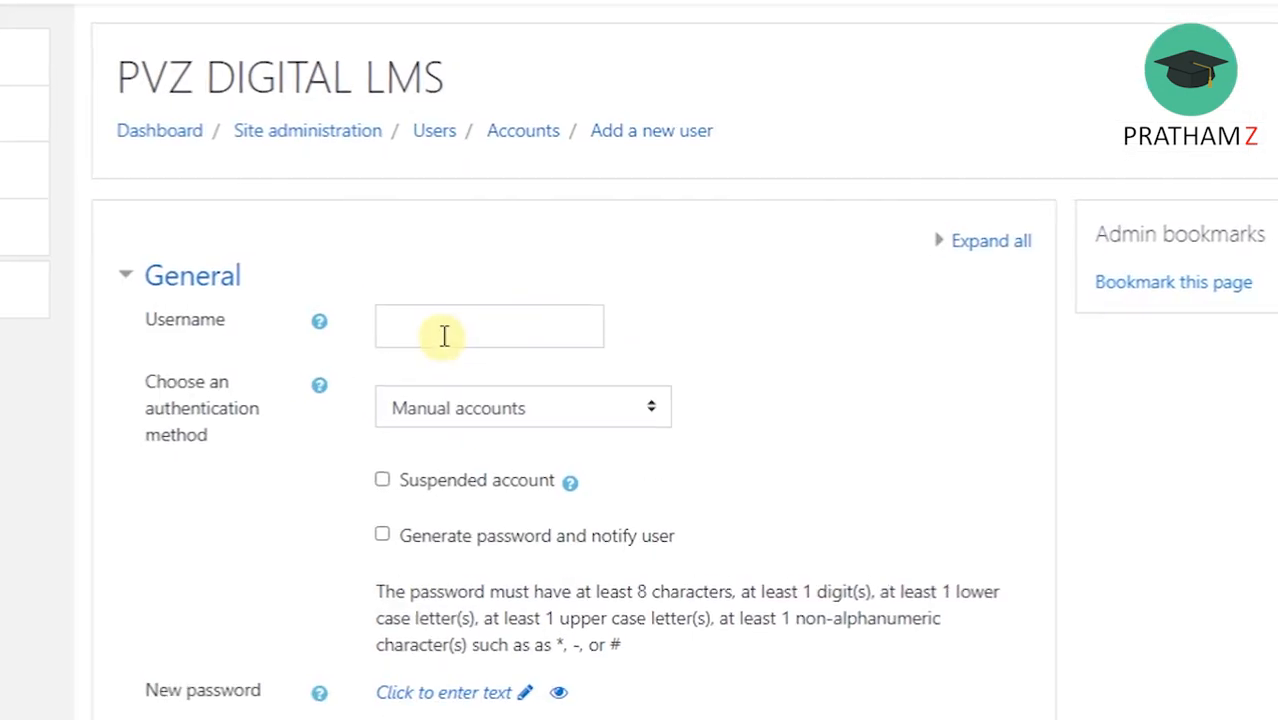
Set the new account's username to admin2 and expand all sections of the form.
{"action": "left_click", "coordinate": [444, 335]}
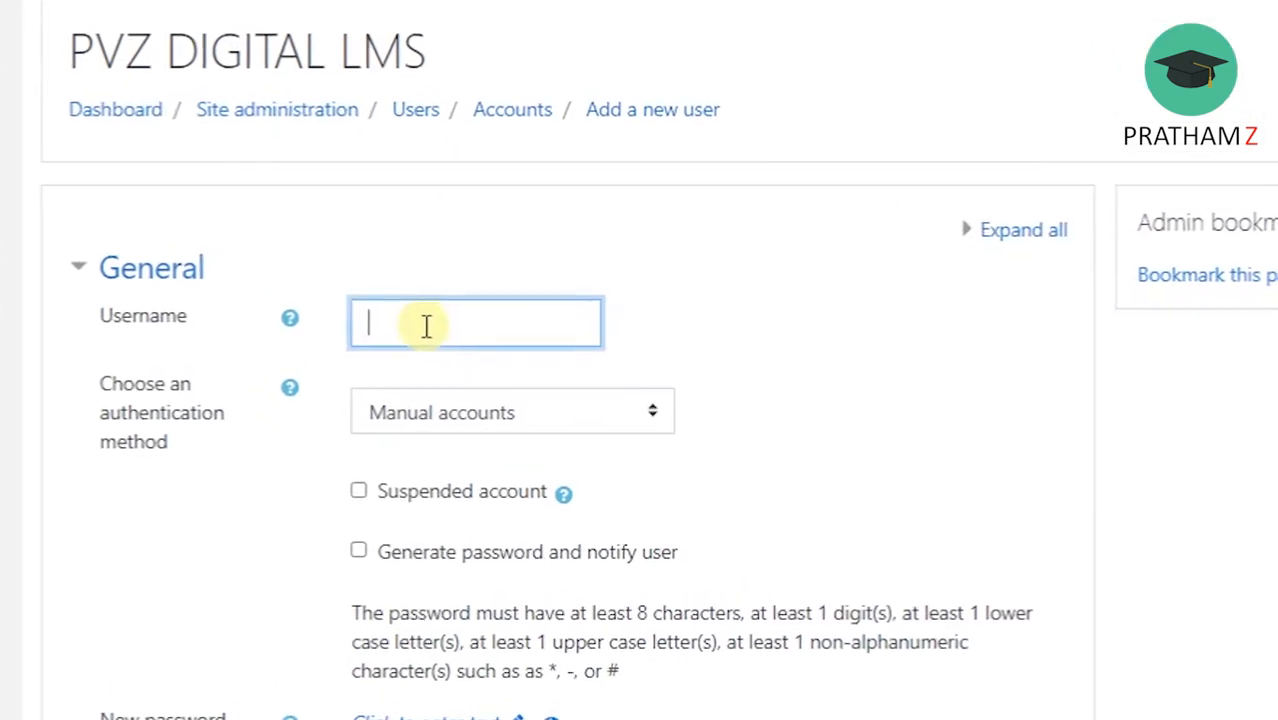
{"action": "type", "text": "admin2"}
{"action": "left_click", "coordinate": [827, 425]}
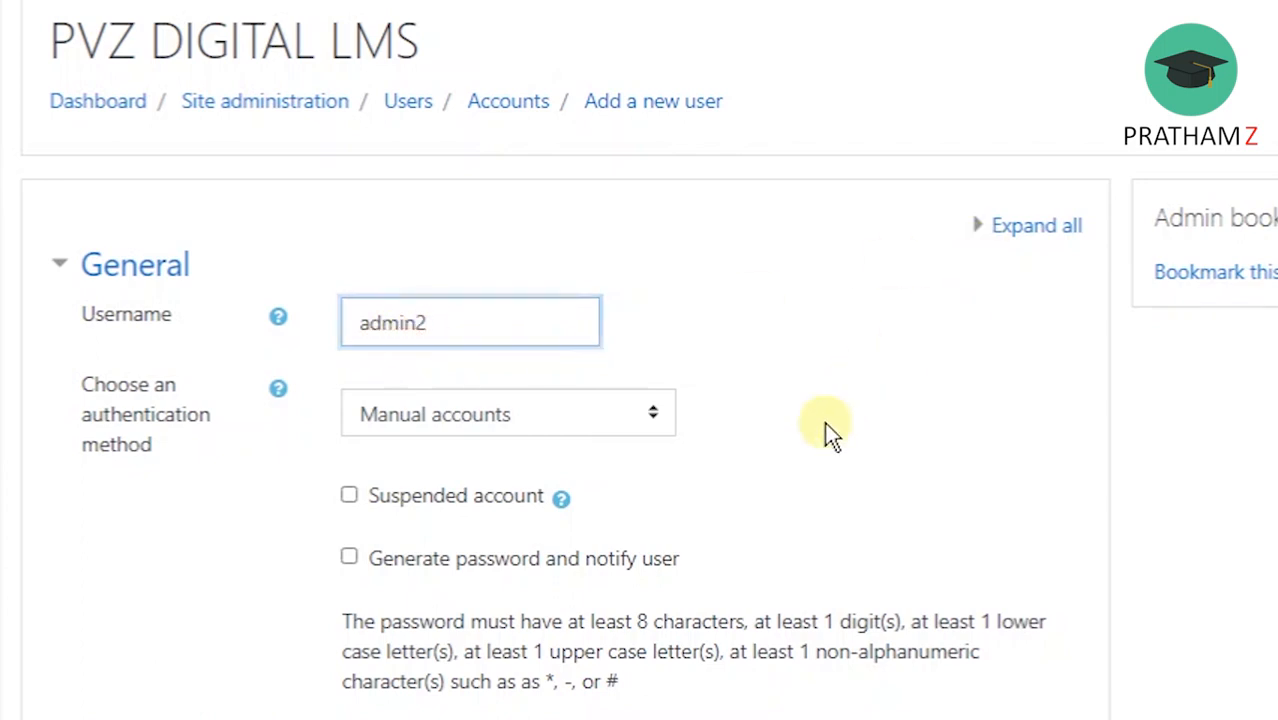
{"action": "left_click", "coordinate": [1013, 245]}
{"action": "scroll", "coordinate": [934, 344], "scroll_direction": "down", "scroll_amount": 3}
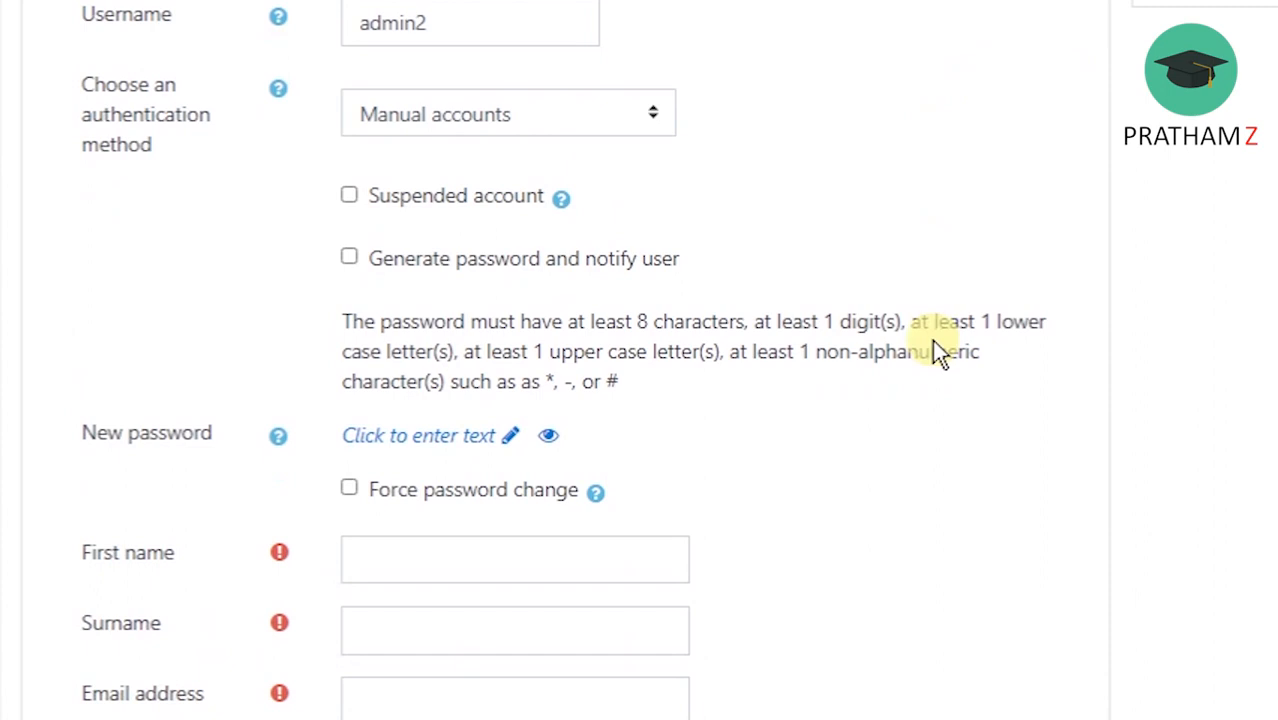
Choose Manual accounts as the authentication method and read the help on suspended accounts.
{"action": "left_click", "coordinate": [662, 115]}
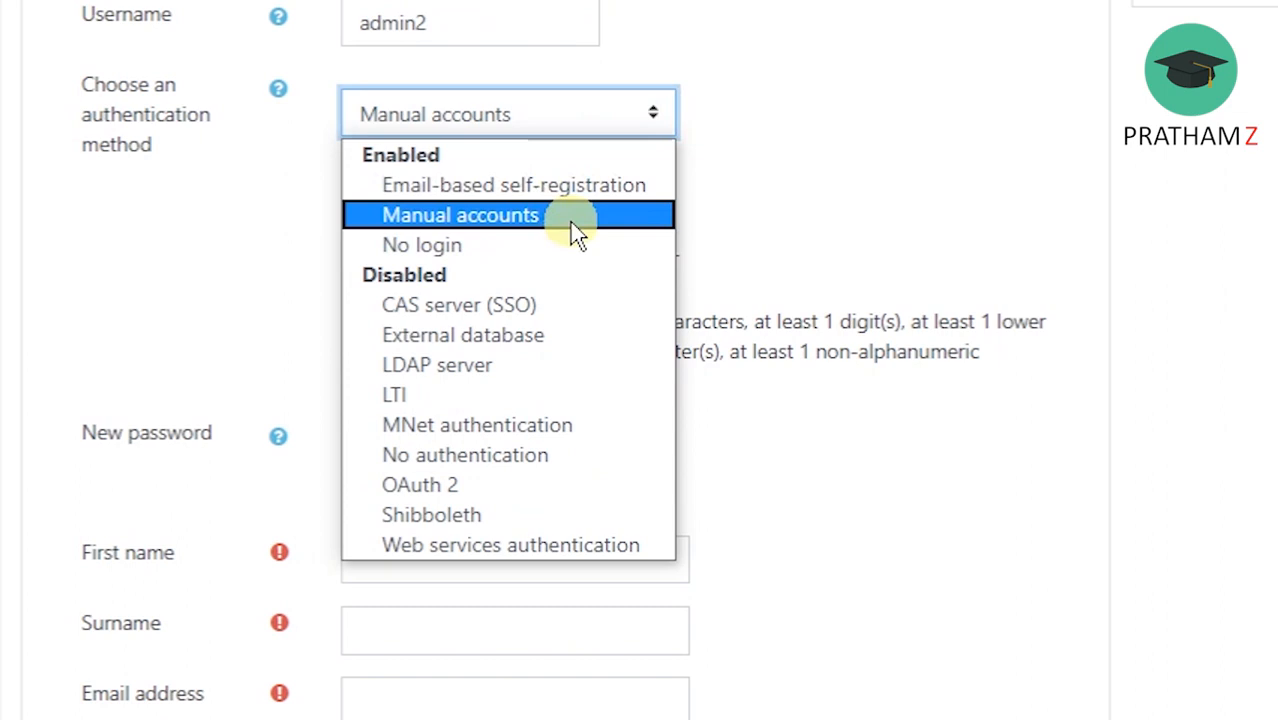
{"action": "left_click", "coordinate": [490, 220]}
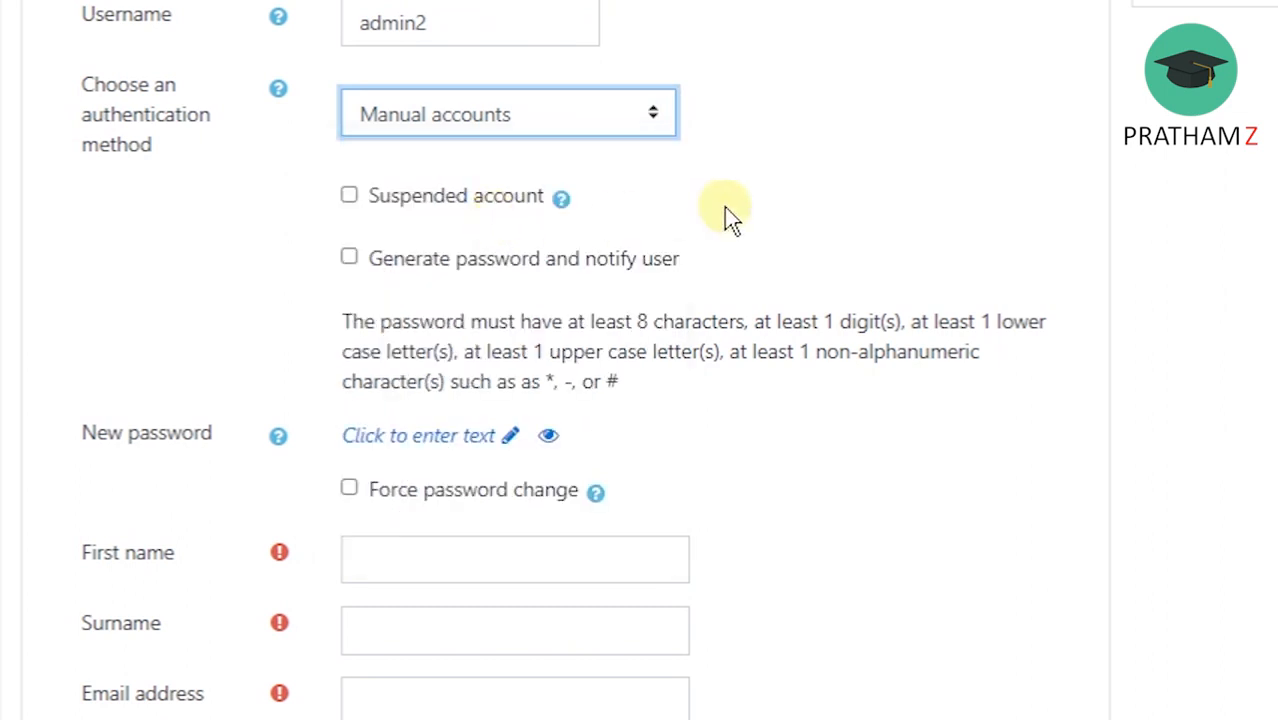
{"action": "left_click", "coordinate": [561, 199]}
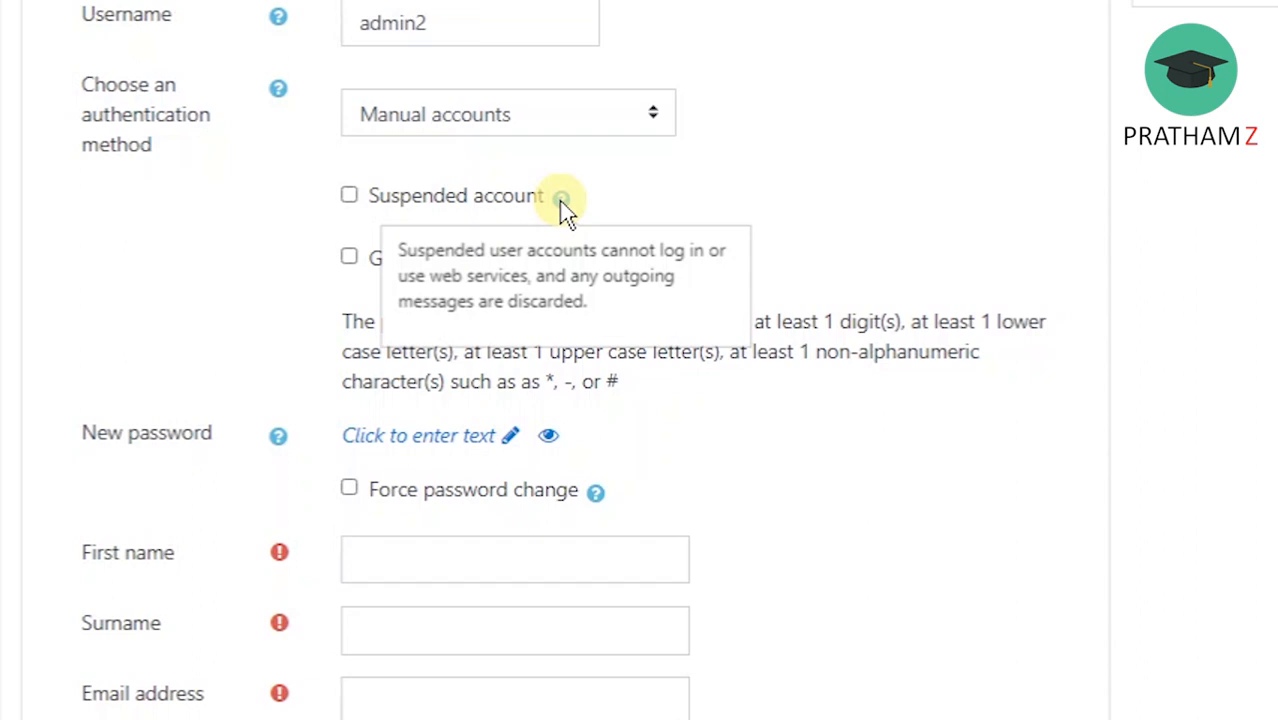
{"action": "left_click", "coordinate": [827, 208]}
Enter a new password for the account, reveal it to check it, and save it in the New password field.
{"action": "scroll", "coordinate": [827, 205], "scroll_direction": "down", "scroll_amount": 2}
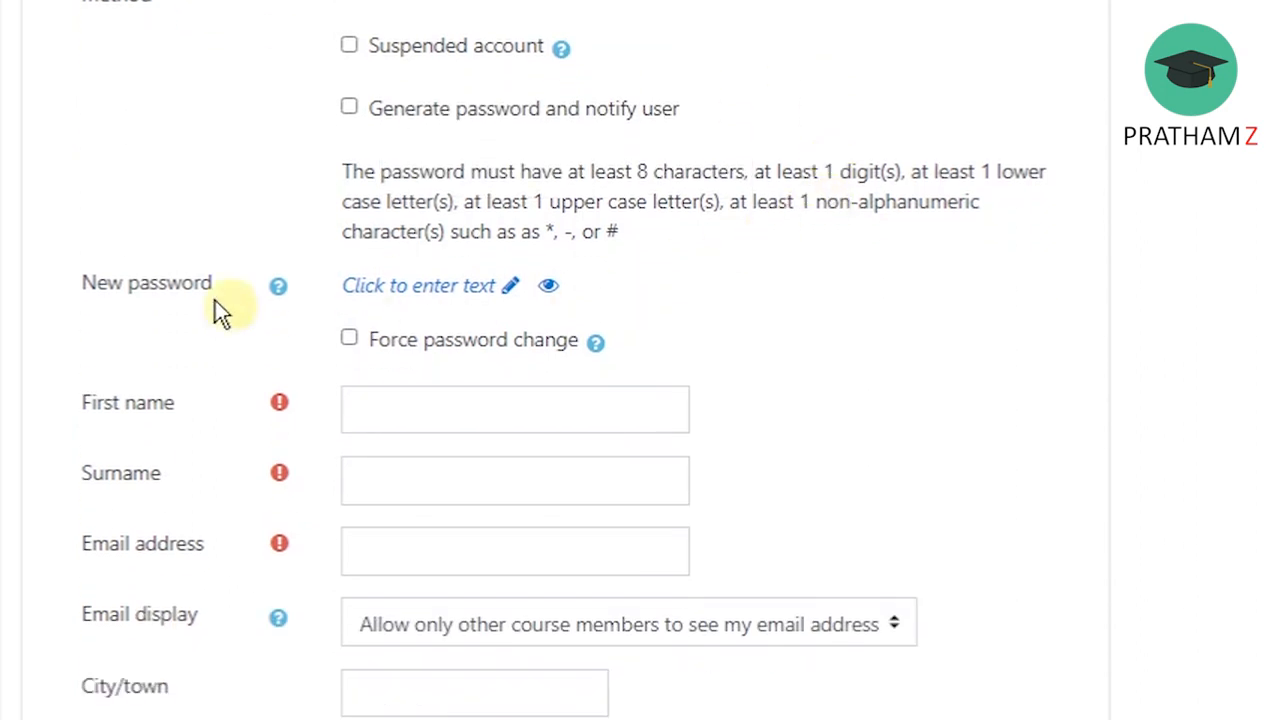
{"action": "left_click", "coordinate": [490, 287]}
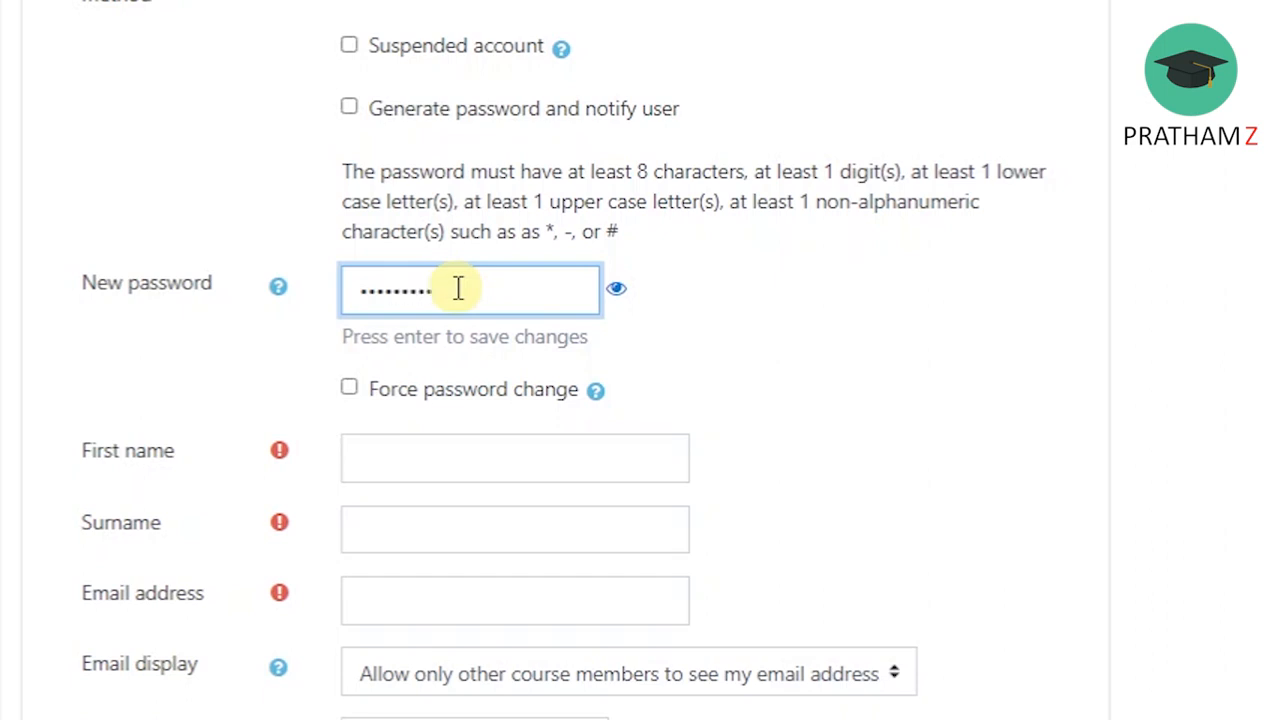
{"action": "left_click", "coordinate": [616, 288]}
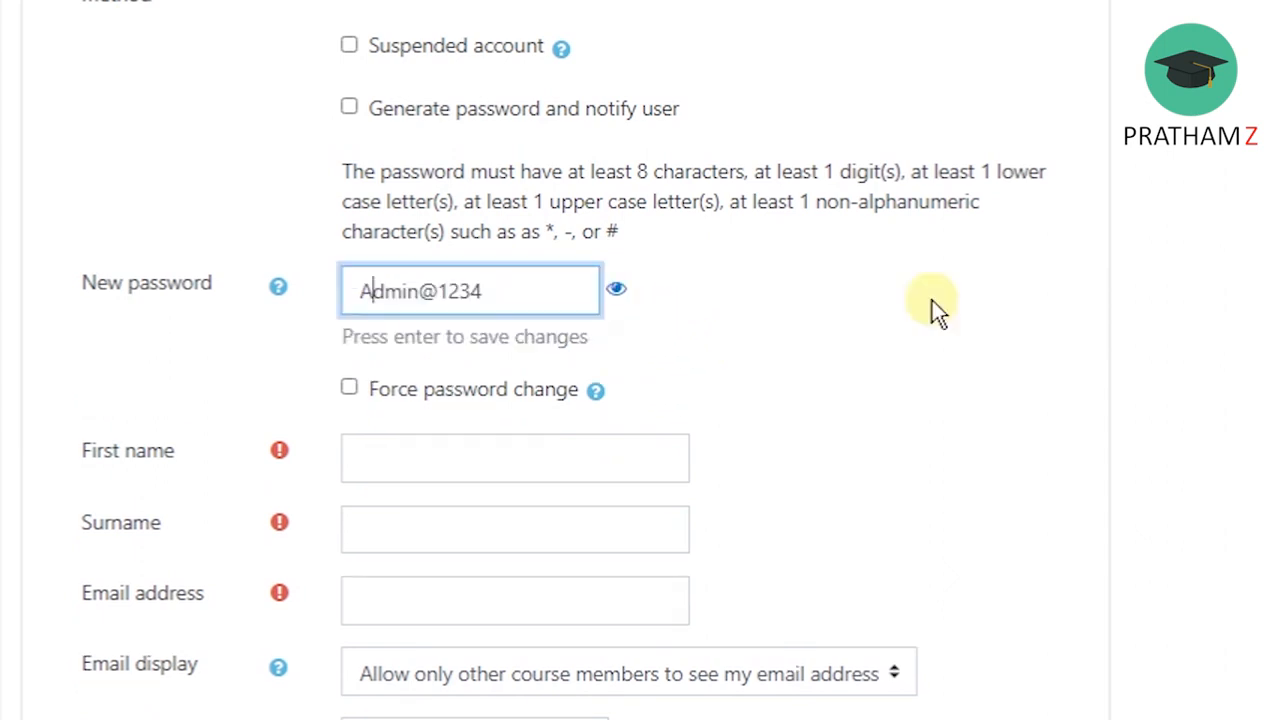
{"action": "key", "text": "Return"}
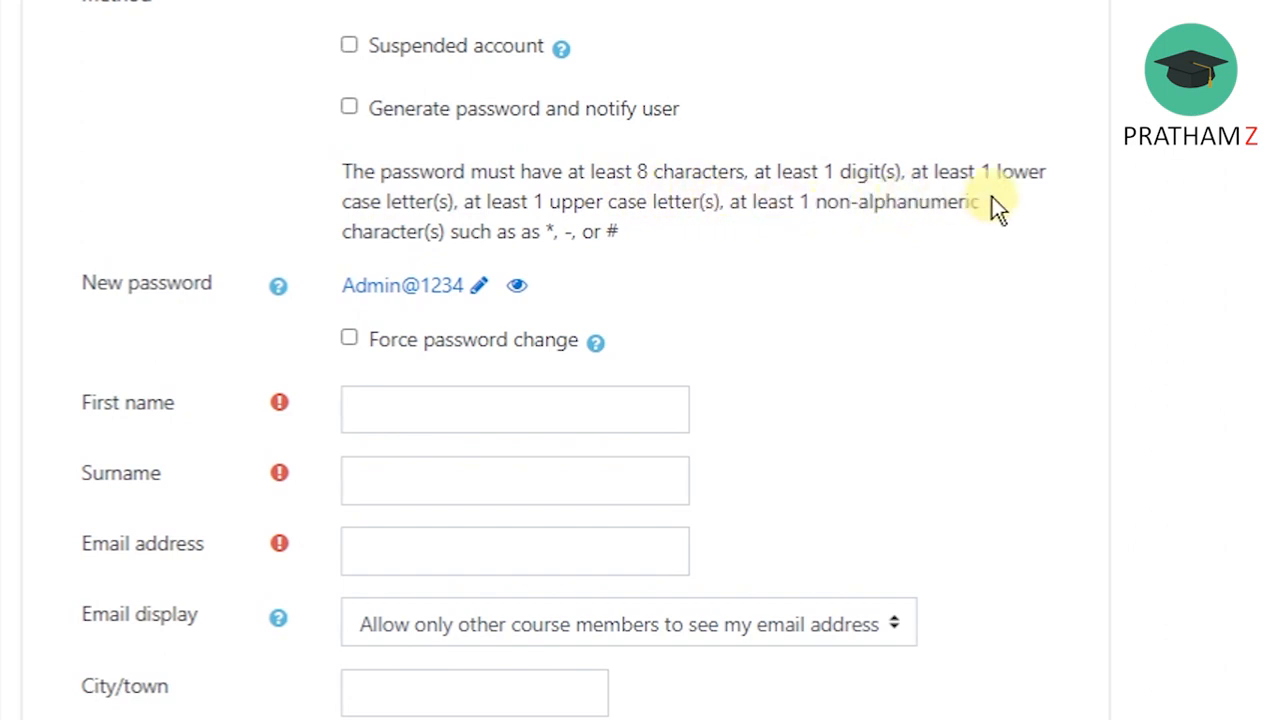
Enable Force password change for the new account and read the help on that option.
{"action": "left_click", "coordinate": [349, 340]}
{"action": "left_click", "coordinate": [596, 342]}
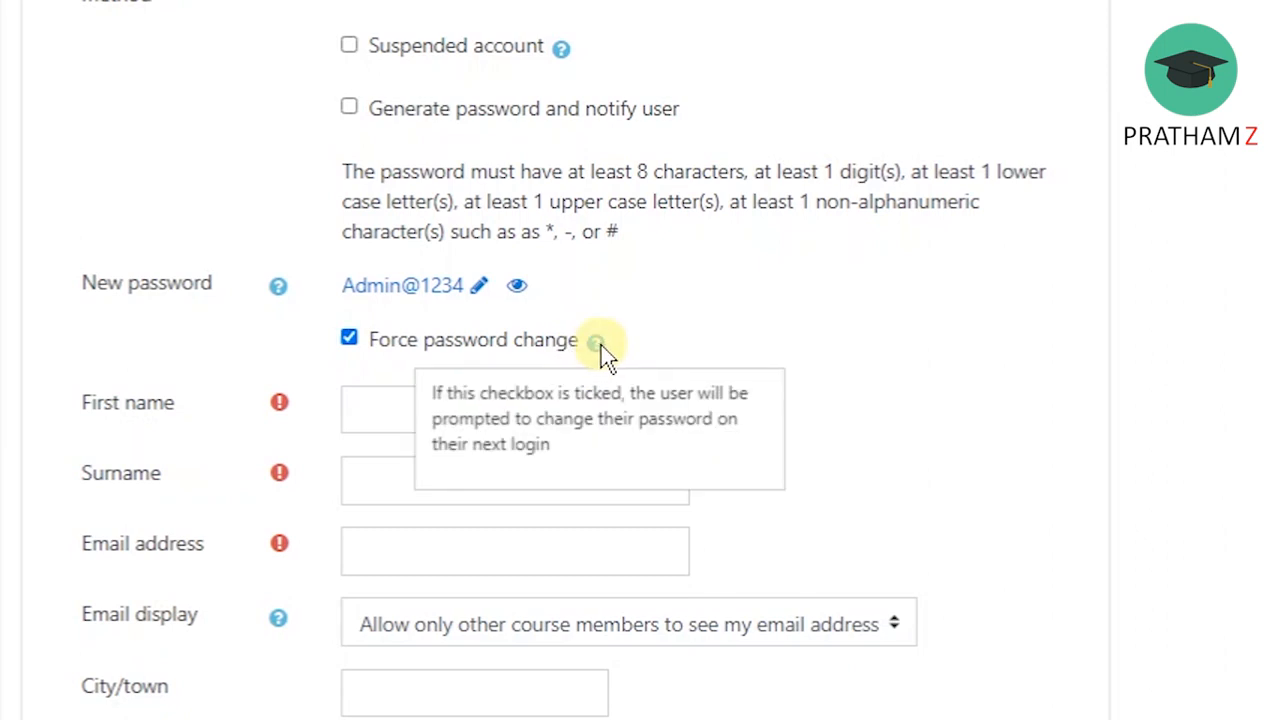
{"action": "left_click", "coordinate": [750, 302]}
Fill in the new user's first name and surname.
{"action": "left_click", "coordinate": [450, 400]}
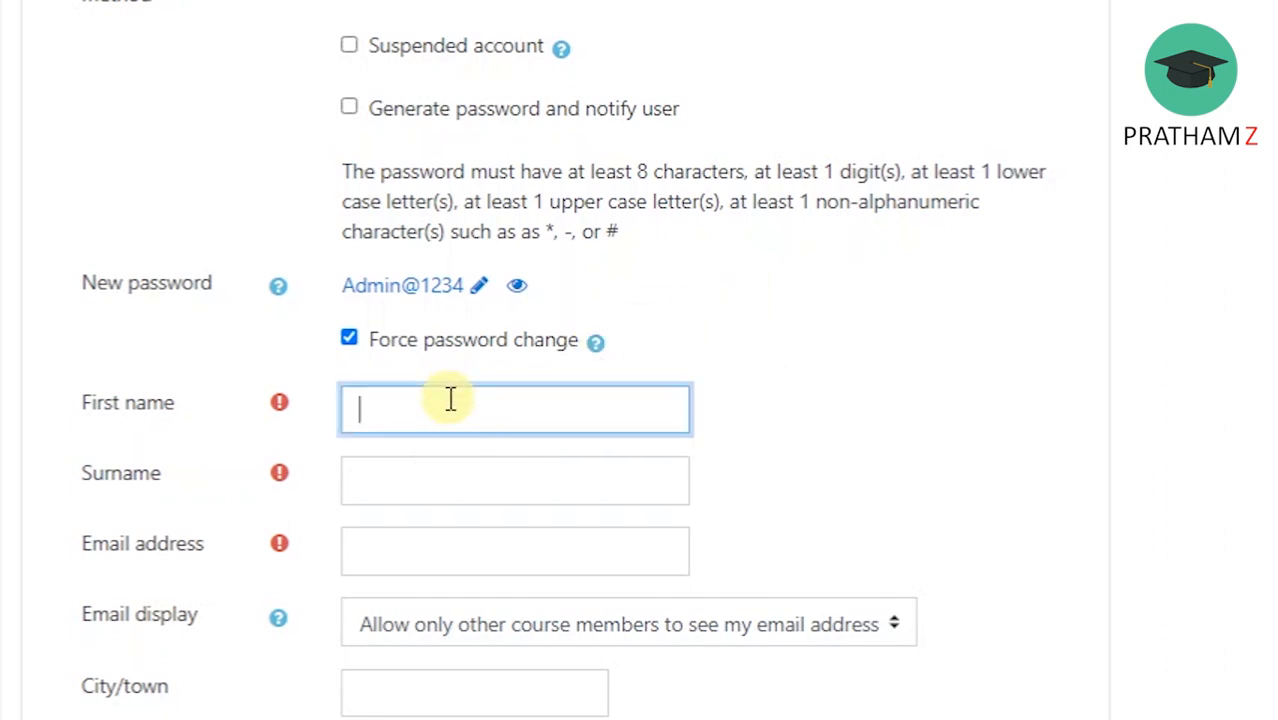
{"action": "type", "text": "admin2"}
{"action": "left_click", "coordinate": [408, 480]}
{"action": "type", "text": "ab"}
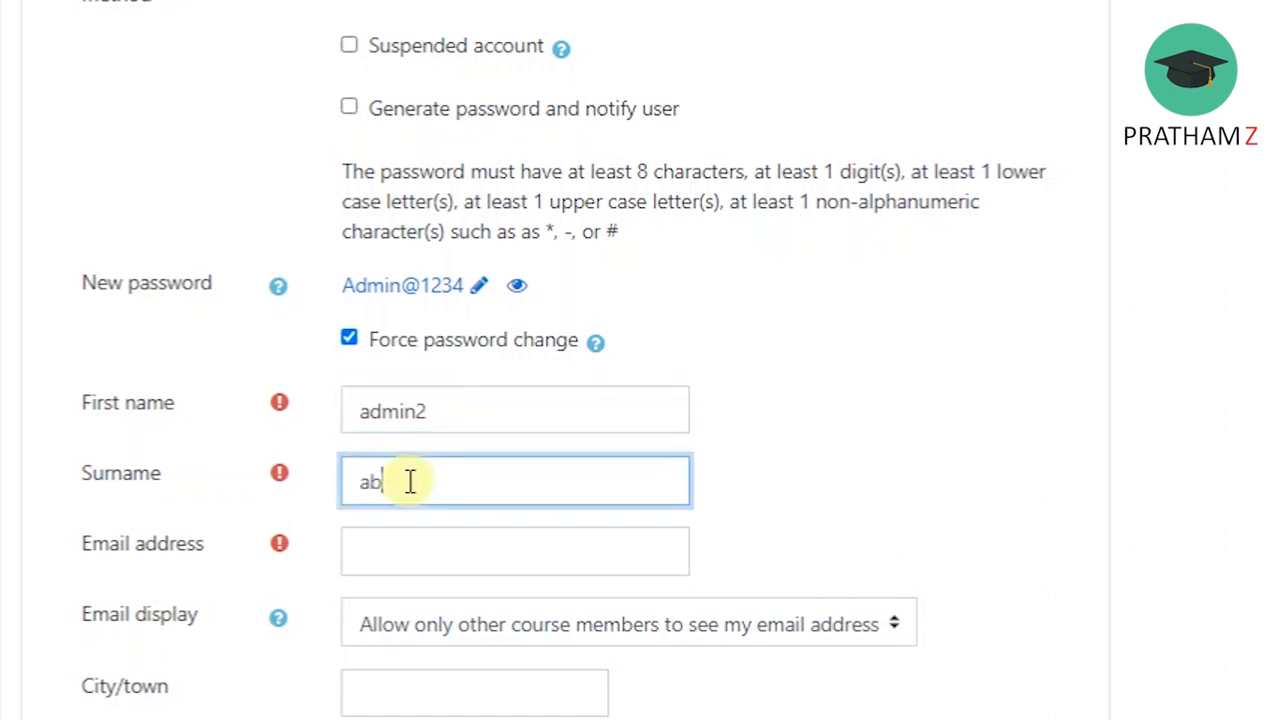
{"action": "type", "text": "c"}
Enter the new user's e-mail address.
{"action": "left_click", "coordinate": [436, 543]}
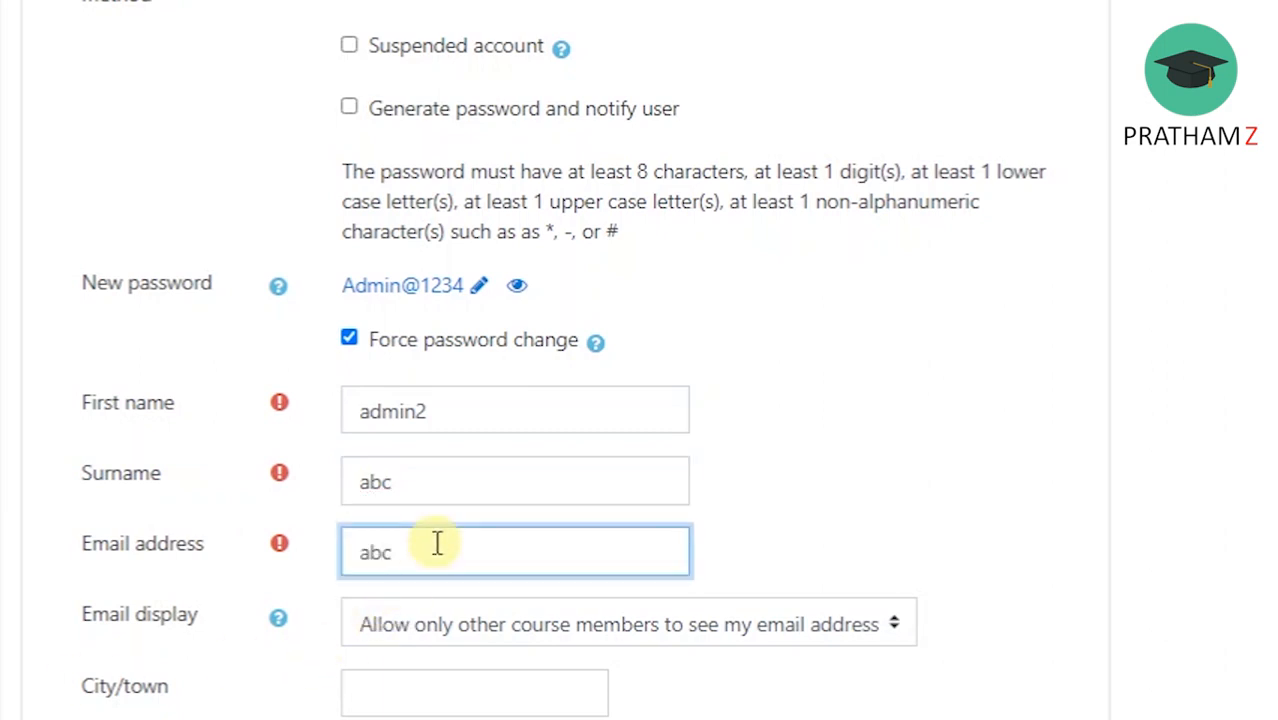
{"action": "left_click", "coordinate": [938, 420]}
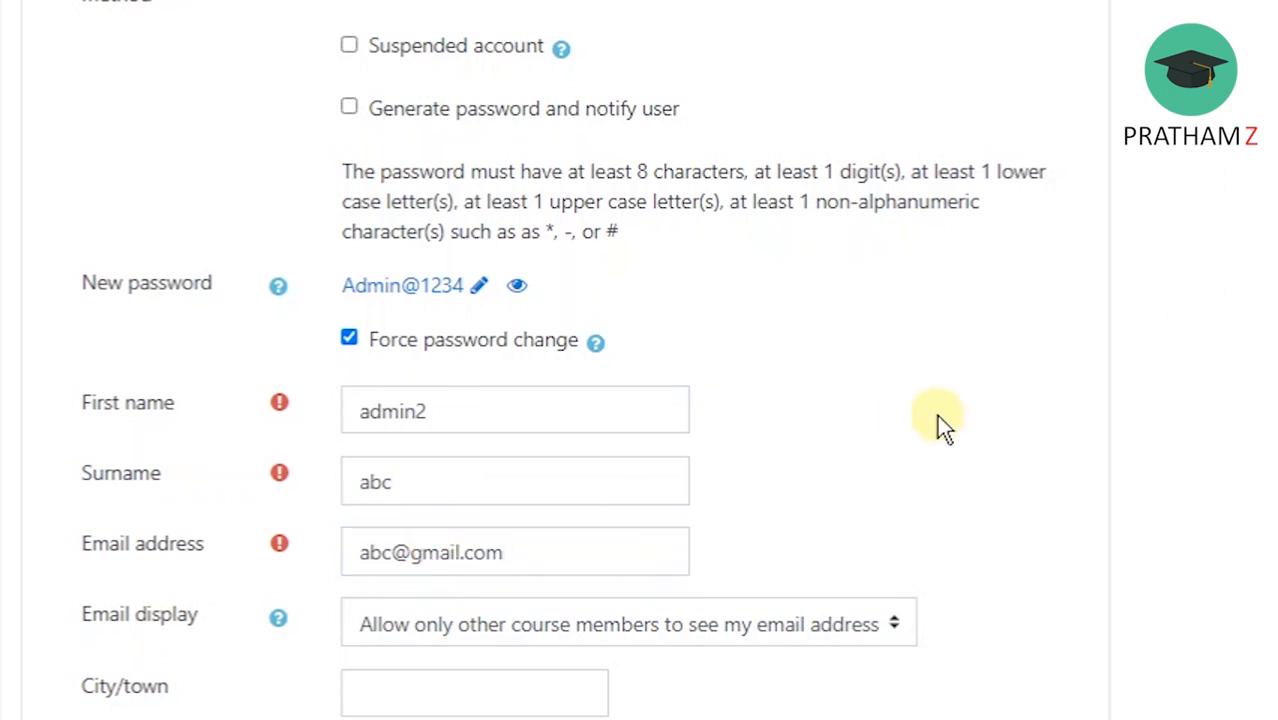
Set the email display to allow only other course members to see the email address.
{"action": "scroll", "coordinate": [1060, 340], "scroll_direction": "down", "scroll_amount": 4}
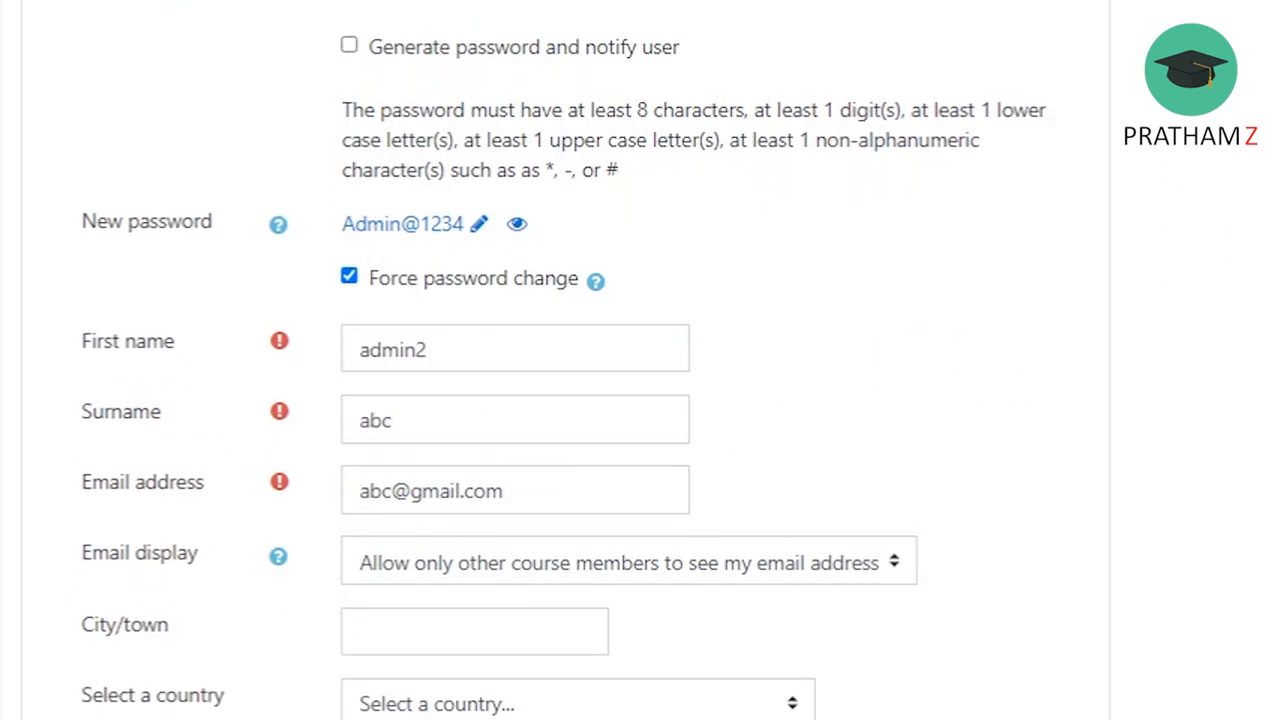
{"action": "left_click", "coordinate": [908, 218]}
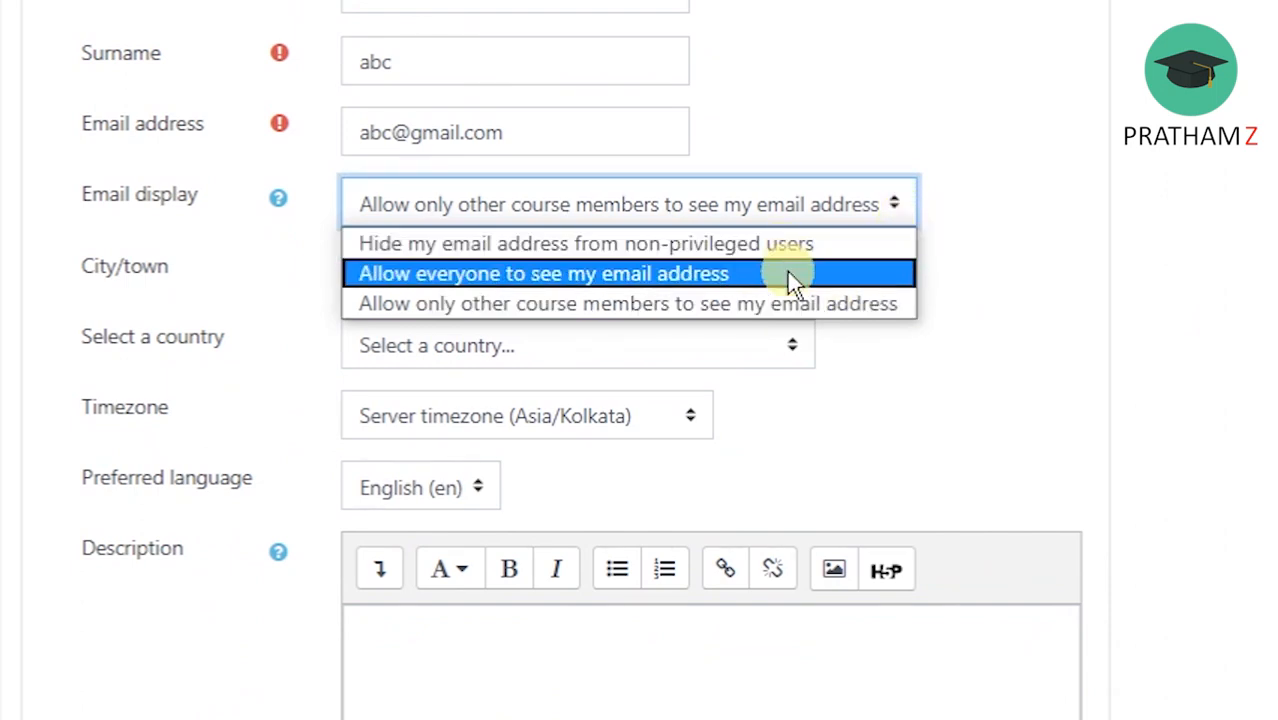
{"action": "left_click", "coordinate": [829, 314]}
Set the user's city to mumbai and the country to India.
{"action": "left_click", "coordinate": [530, 275]}
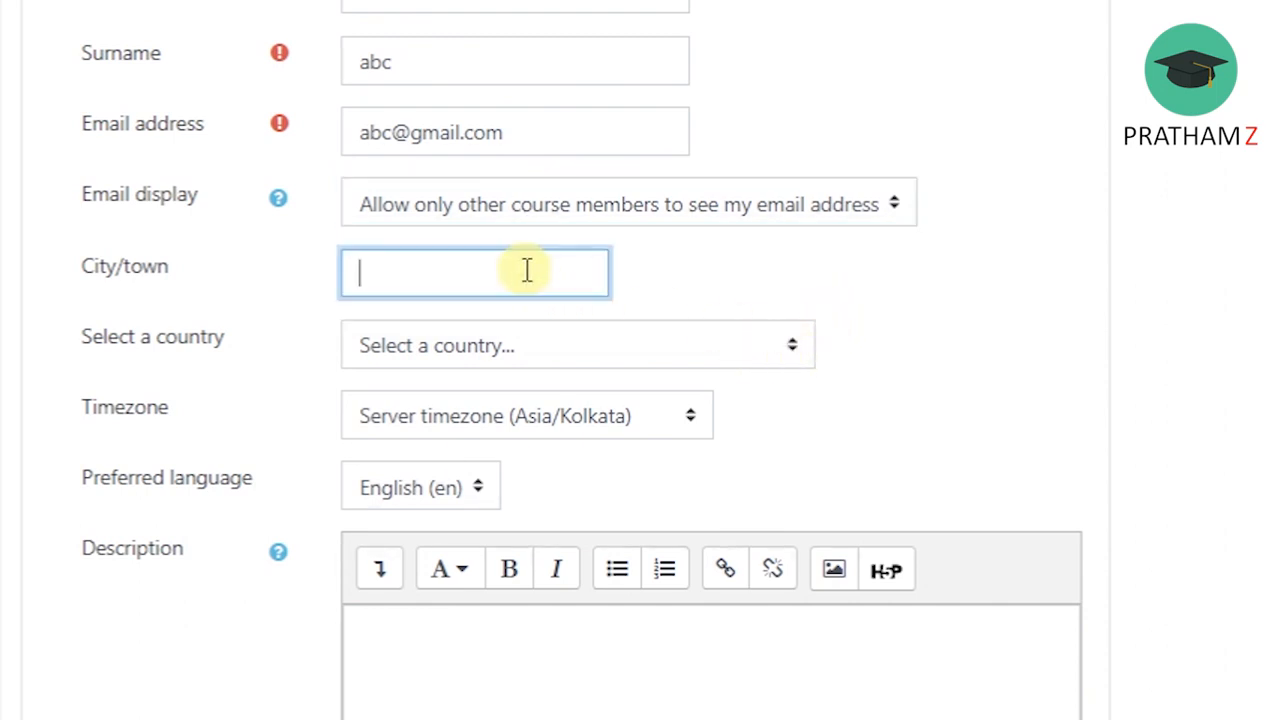
{"action": "type", "text": "mumbai"}
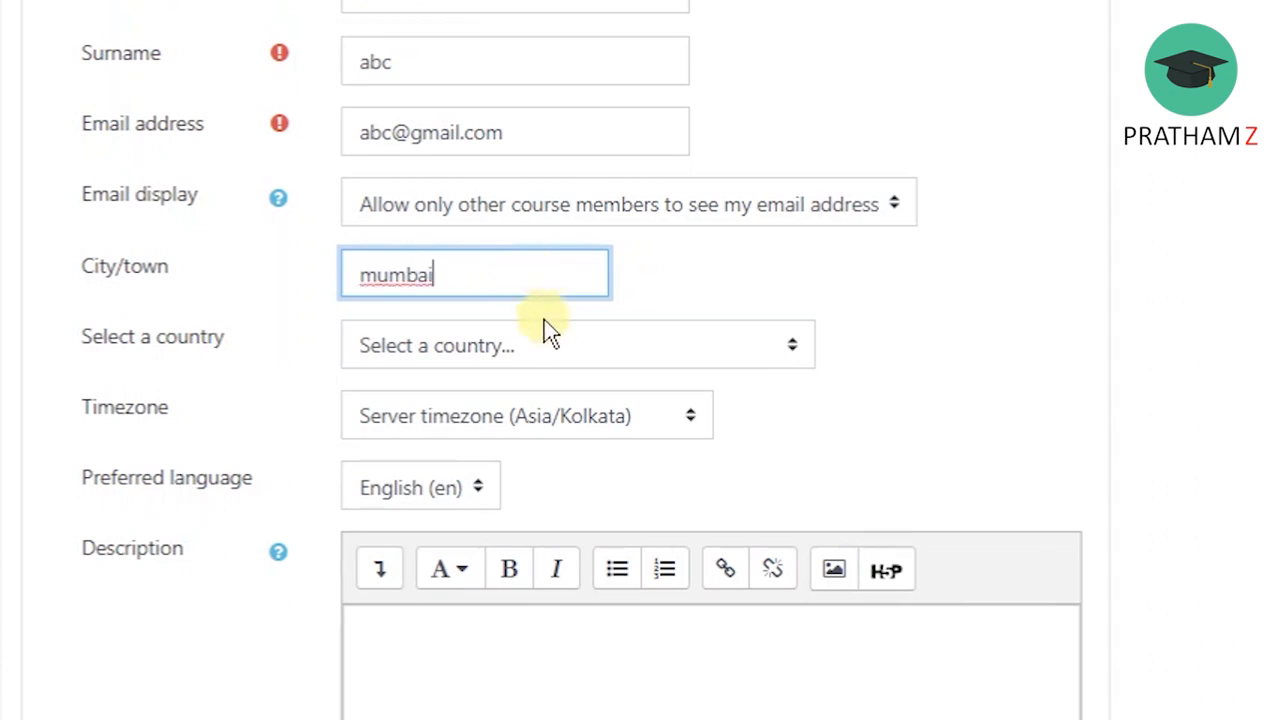
{"action": "left_click", "coordinate": [560, 345]}
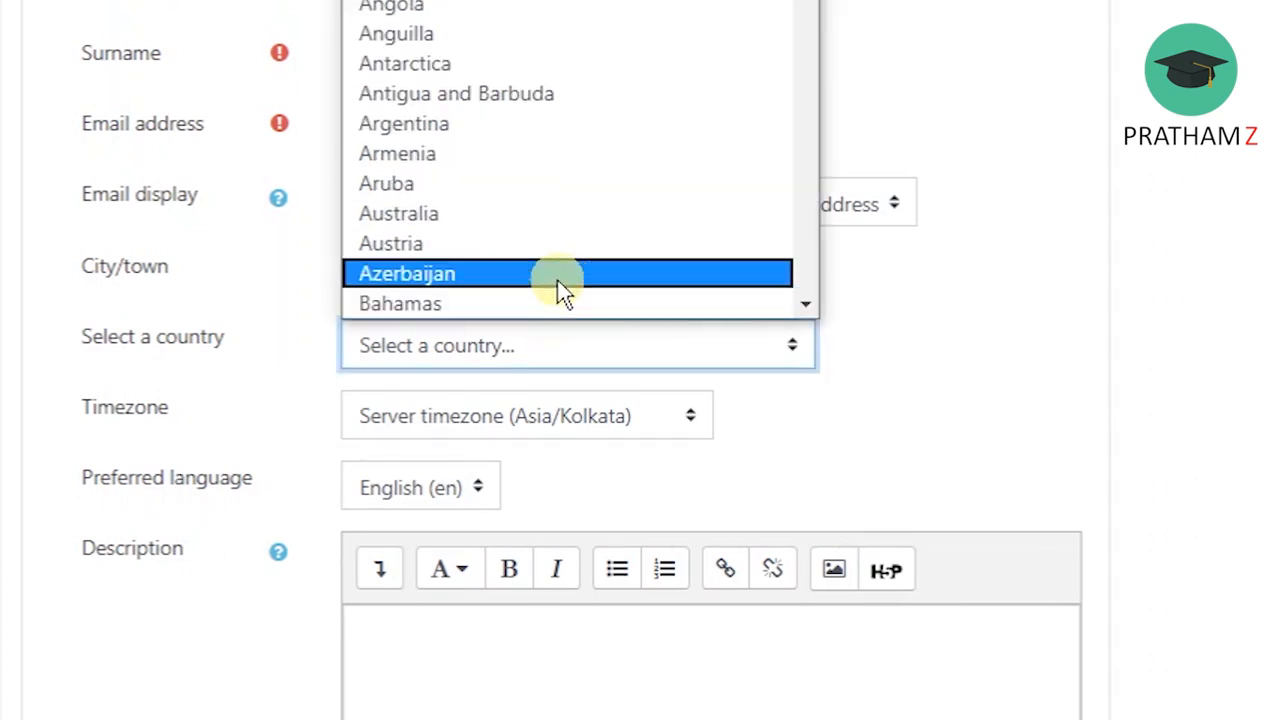
{"action": "key", "text": "i"}
{"action": "key", "text": "Down"}
{"action": "left_click", "coordinate": [540, 300]}
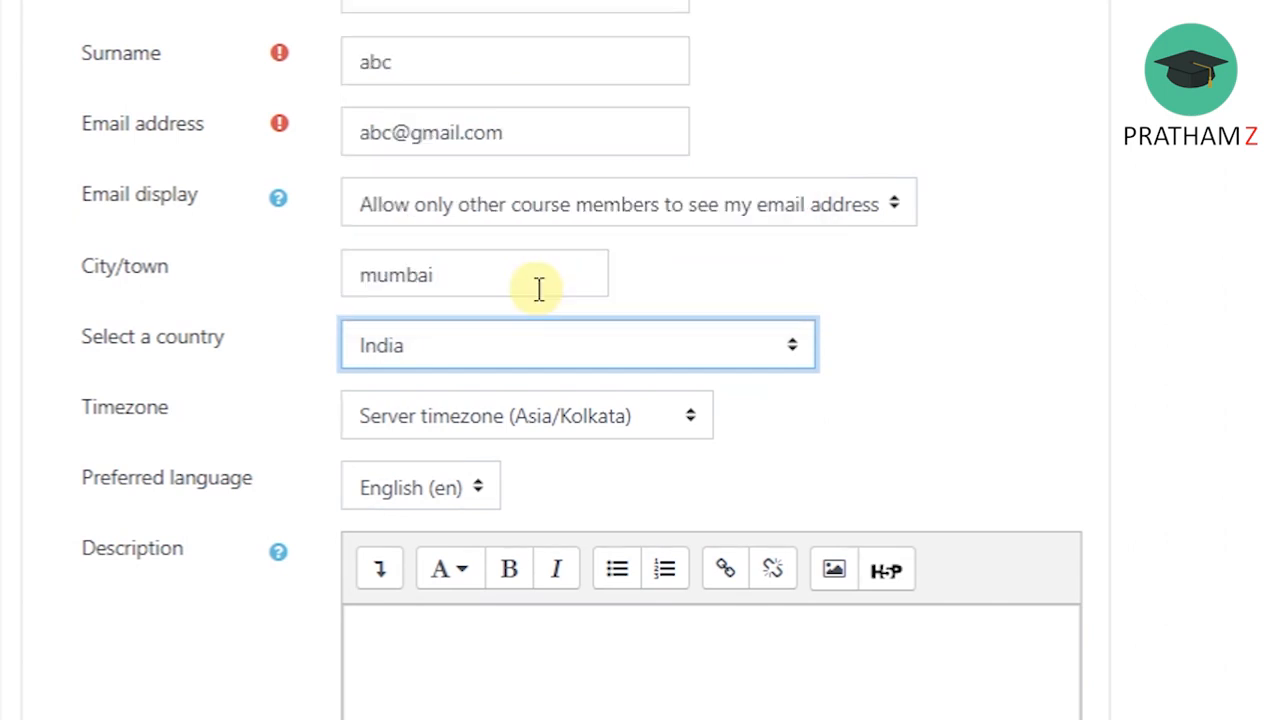
{"action": "left_click", "coordinate": [814, 476]}
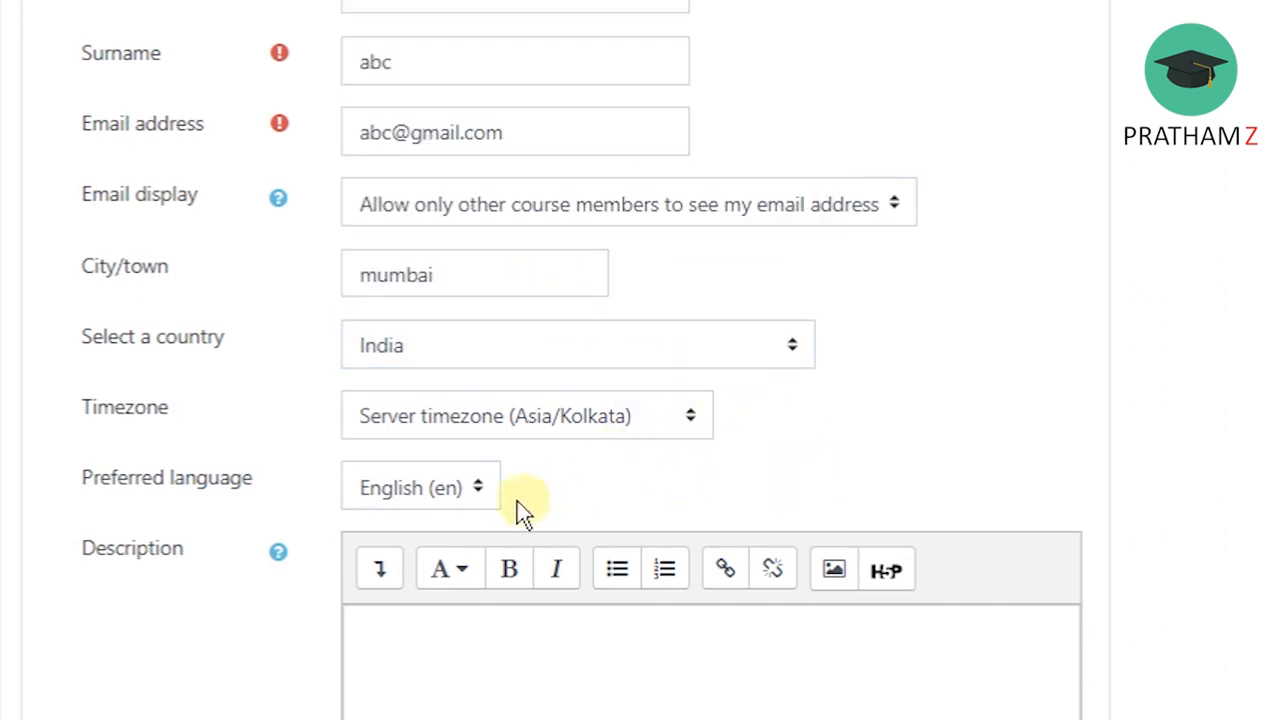
Look at the upload options for the user picture and close the file picker without adding a file.
{"action": "scroll", "coordinate": [1129, 433], "scroll_direction": "down", "scroll_amount": 6}
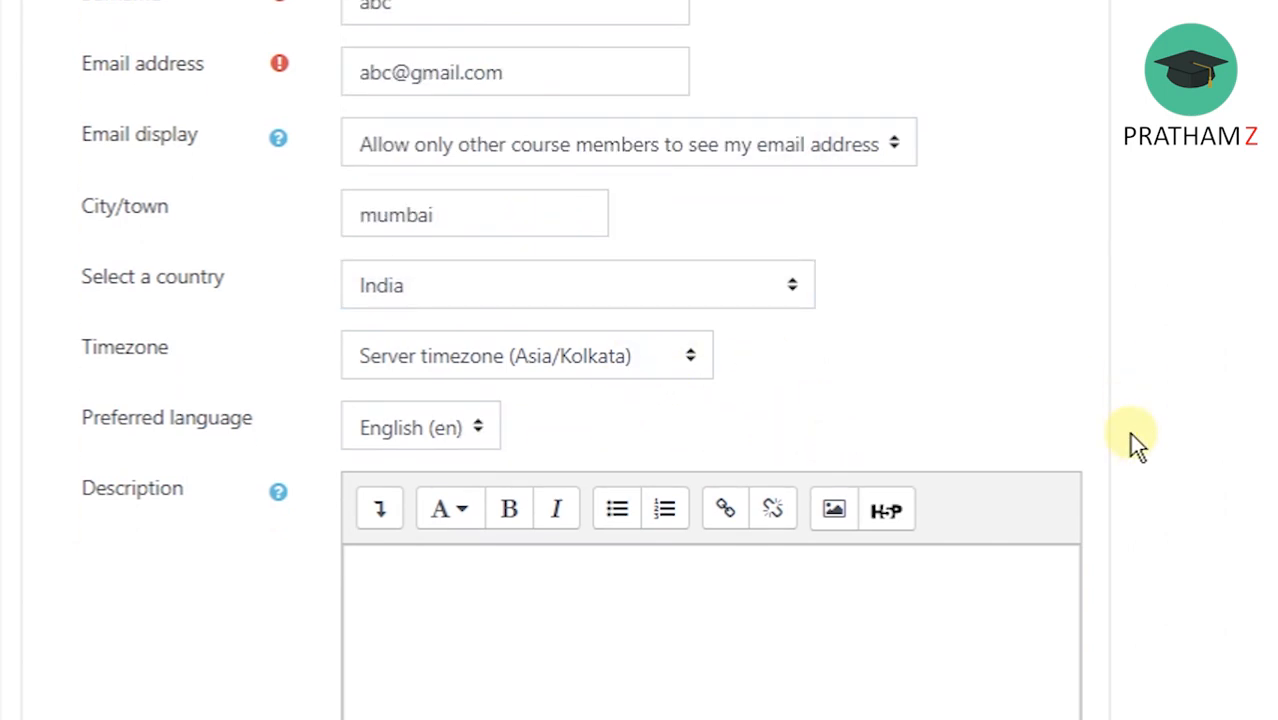
{"action": "scroll", "coordinate": [1129, 431], "scroll_direction": "down", "scroll_amount": 4}
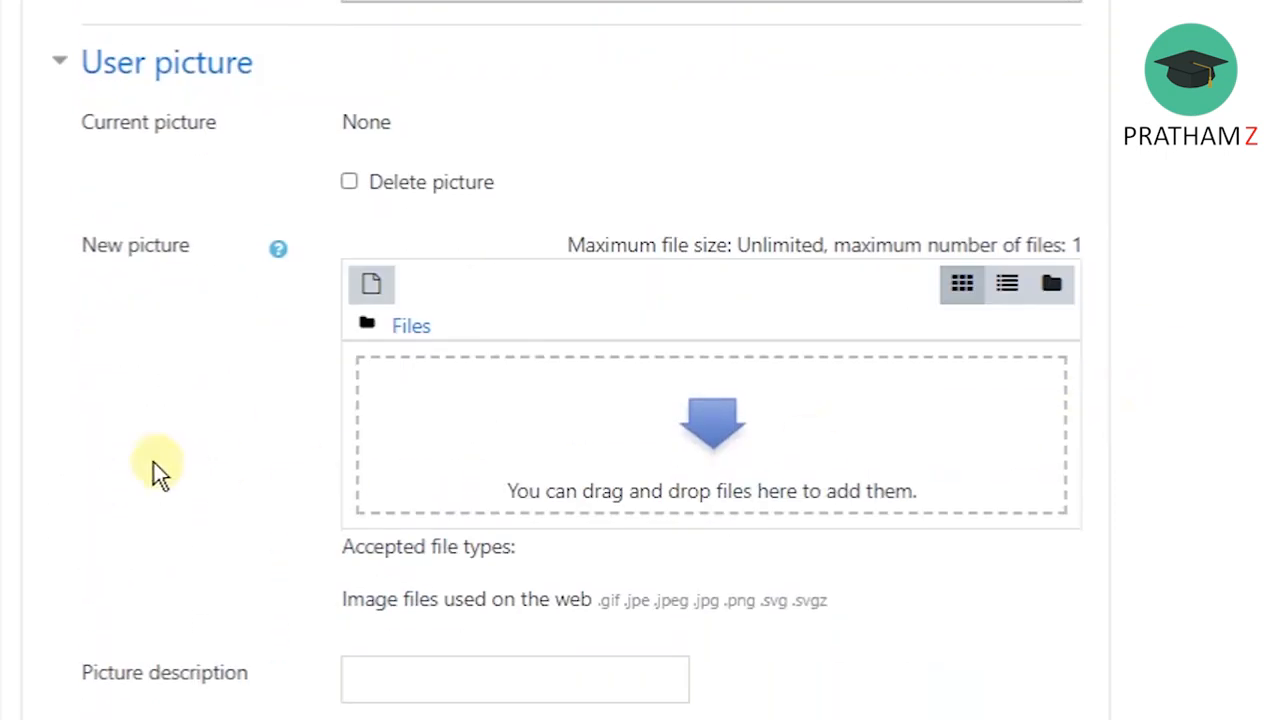
{"action": "left_click", "coordinate": [376, 298]}
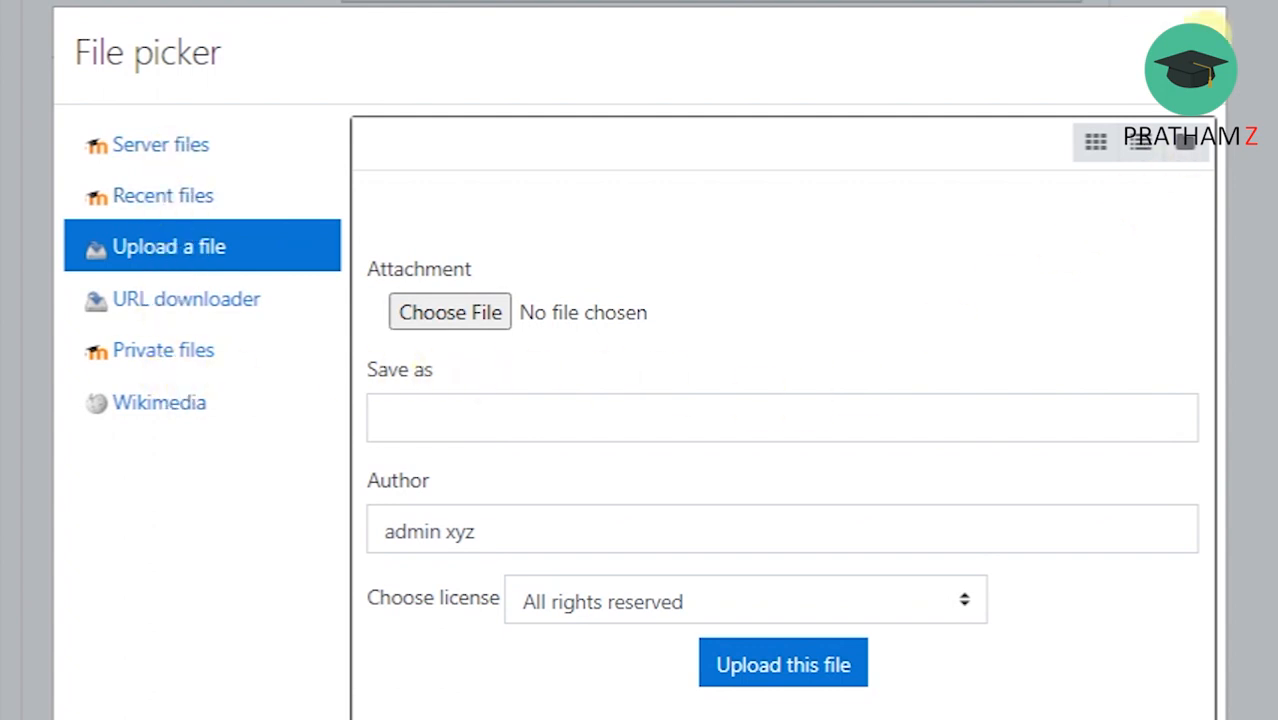
{"action": "left_click", "coordinate": [1204, 43]}
Collapse the Additional names and Interests sections without filling in their fields.
{"action": "scroll", "coordinate": [1030, 284], "scroll_direction": "down", "scroll_amount": 1}
{"action": "scroll", "coordinate": [923, 327], "scroll_direction": "down", "scroll_amount": 5}
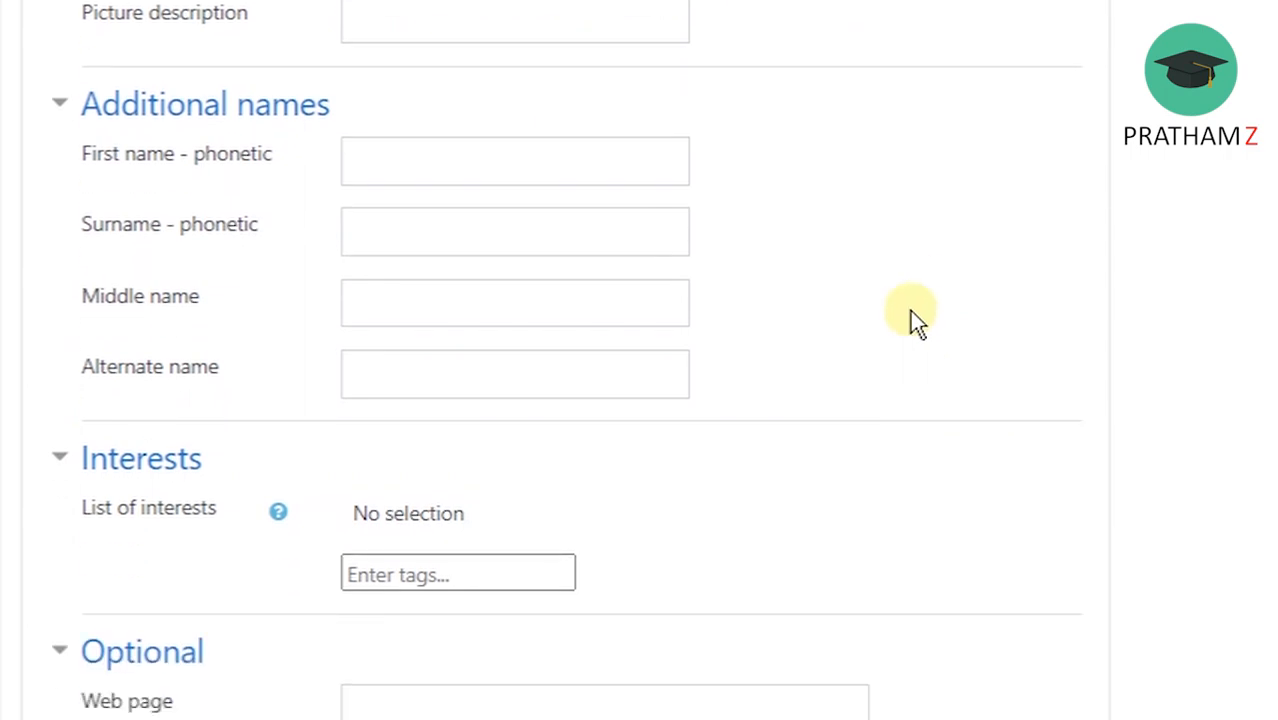
{"action": "scroll", "coordinate": [910, 311], "scroll_direction": "down", "scroll_amount": 1}
{"action": "left_click", "coordinate": [52, 42]}
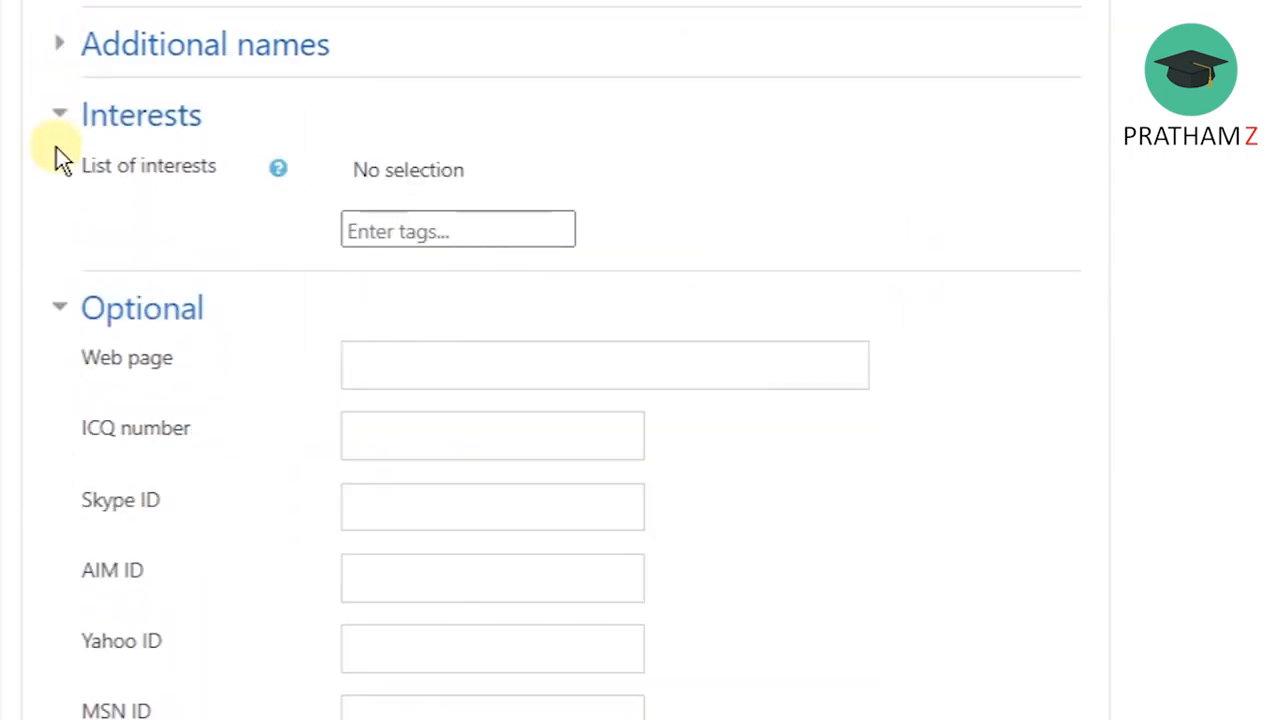
{"action": "left_click", "coordinate": [57, 47]}
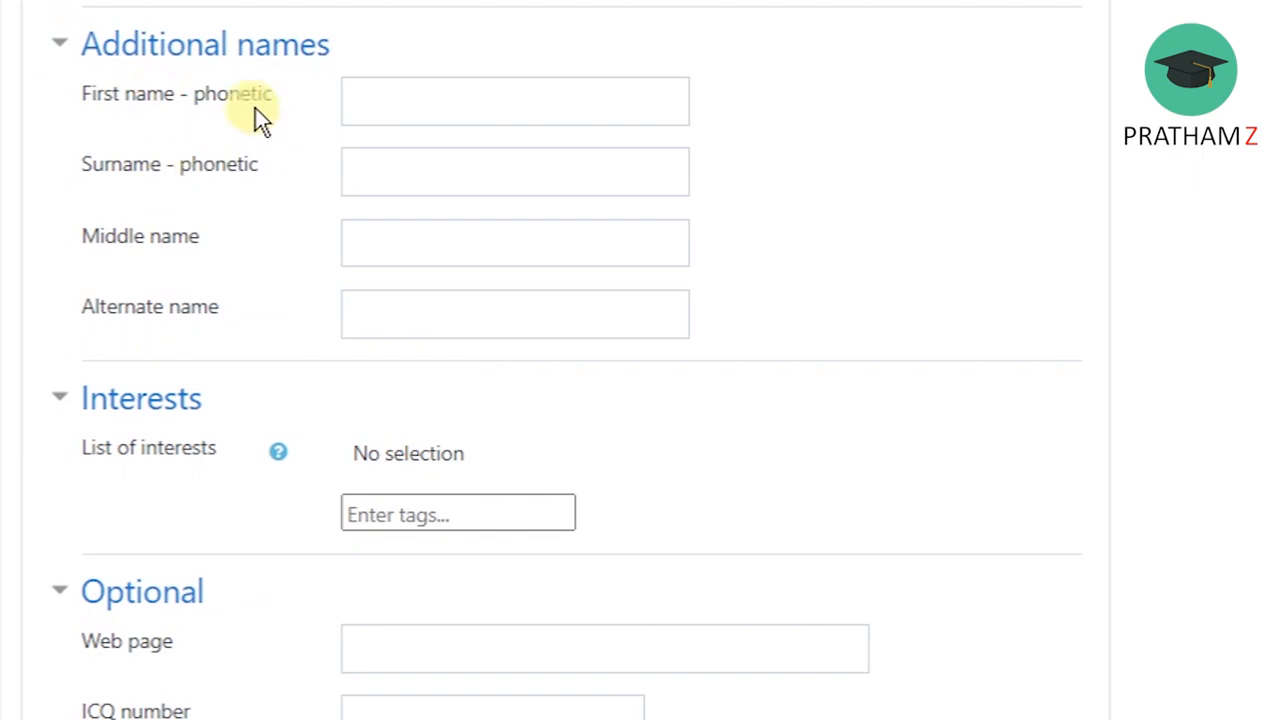
{"action": "left_click", "coordinate": [70, 44]}
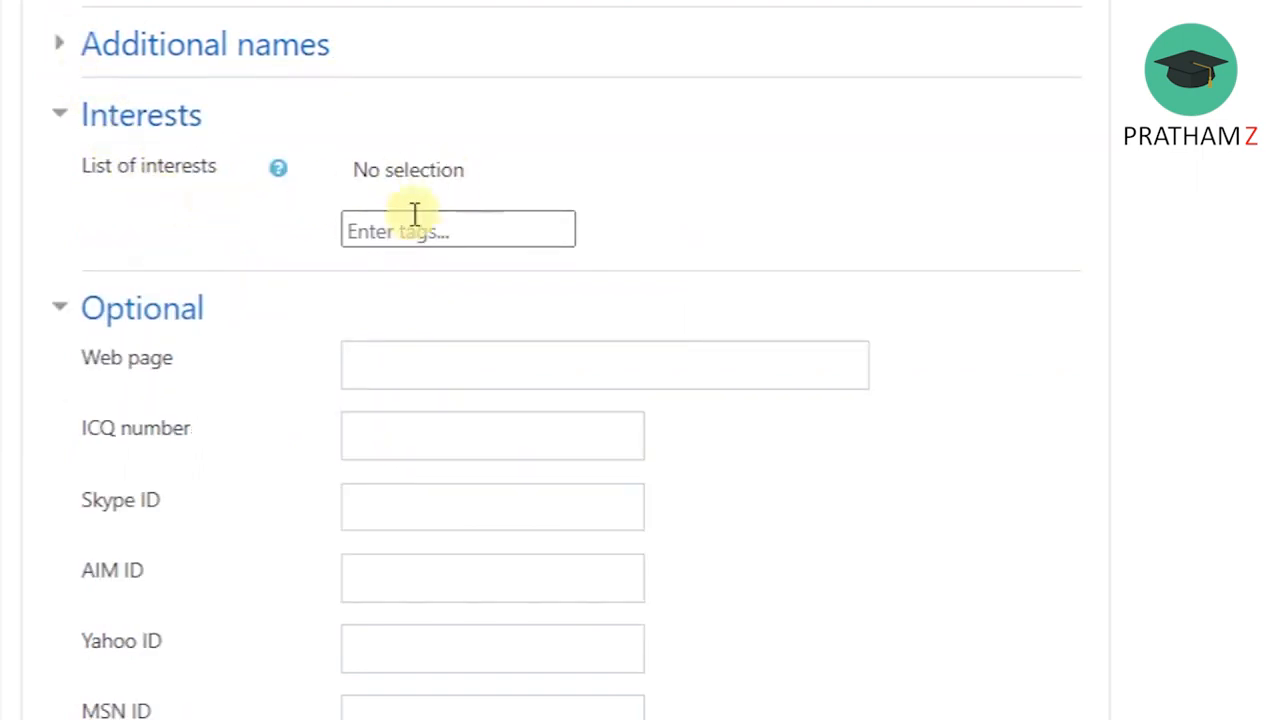
{"action": "left_click", "coordinate": [70, 107]}
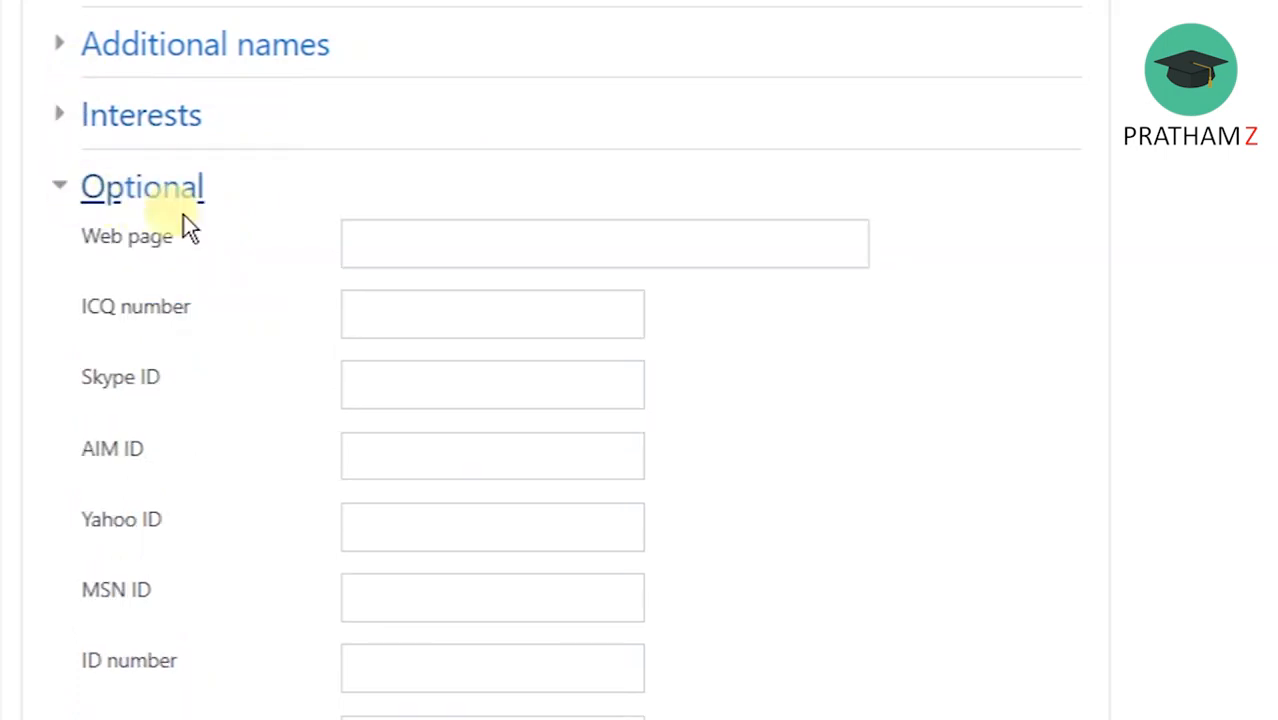
Leave the optional profile fields empty and create the user account.
{"action": "scroll", "coordinate": [146, 180], "scroll_direction": "down", "scroll_amount": 2}
{"action": "scroll", "coordinate": [281, 272], "scroll_direction": "down", "scroll_amount": 3}
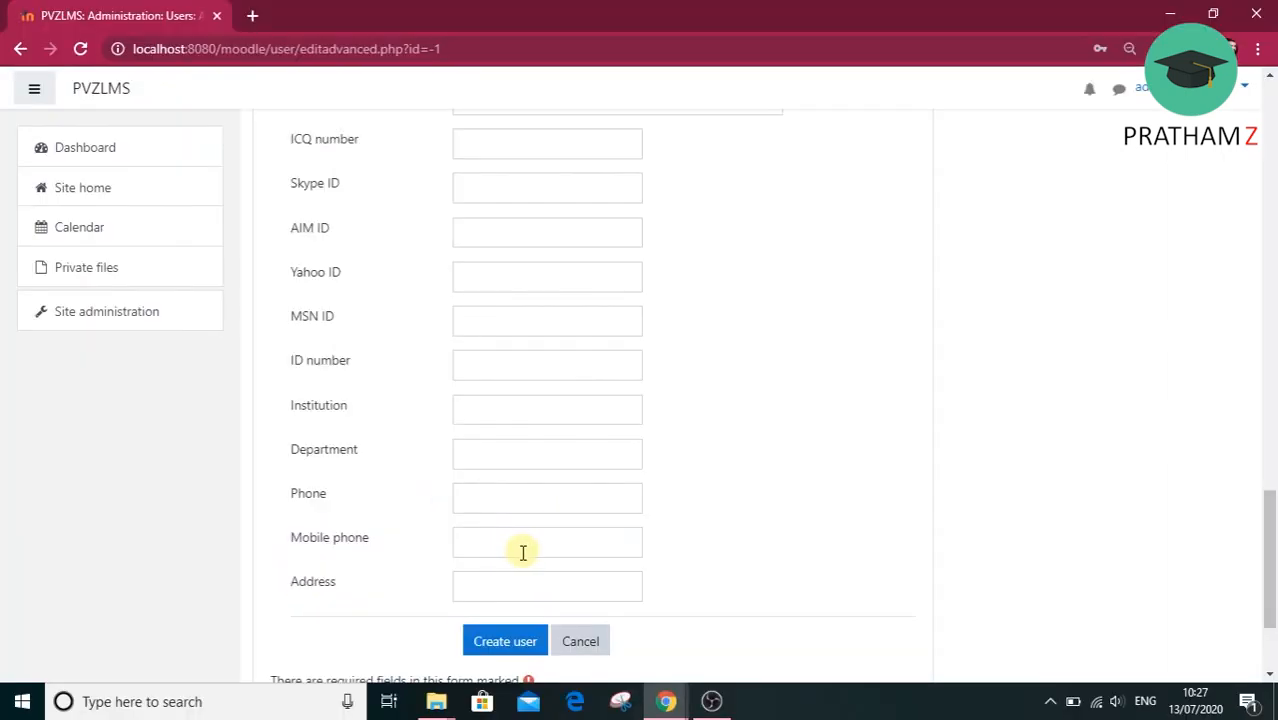
{"action": "left_click", "coordinate": [501, 643]}
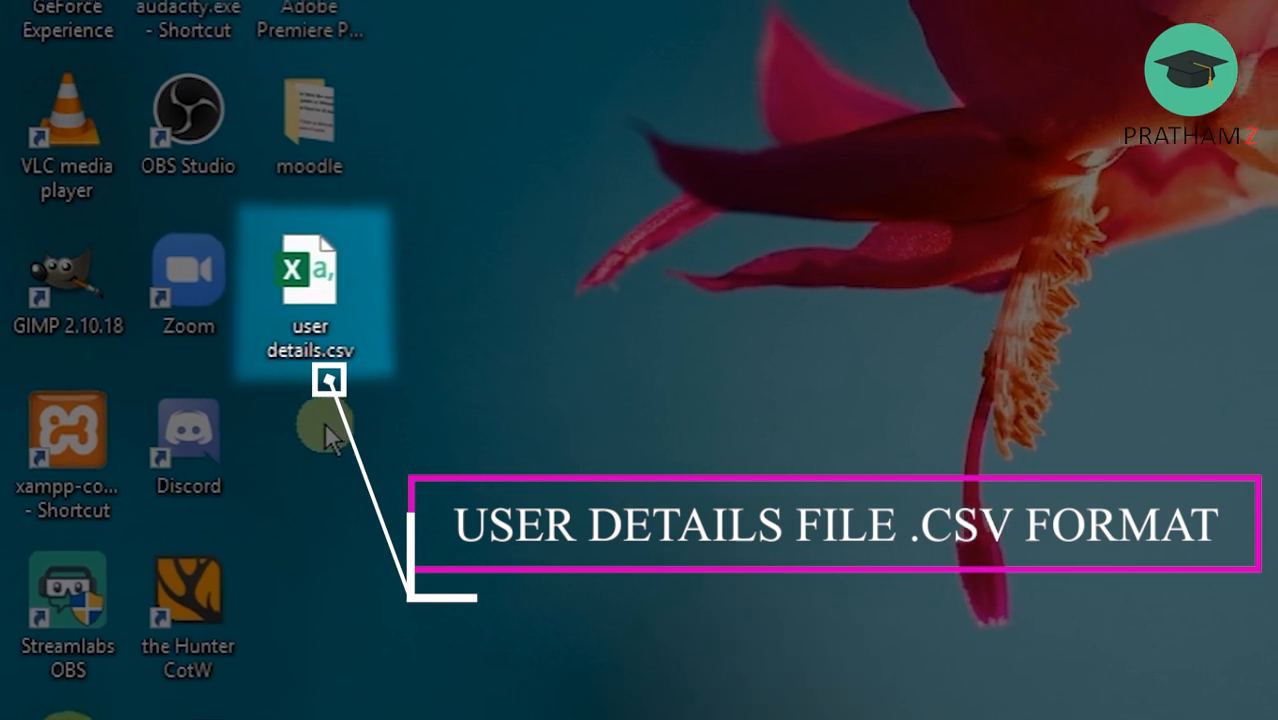
Open user details.csv from the desktop, examine its user columns and rows, and close the file.
{"action": "double_click", "coordinate": [301, 320]}
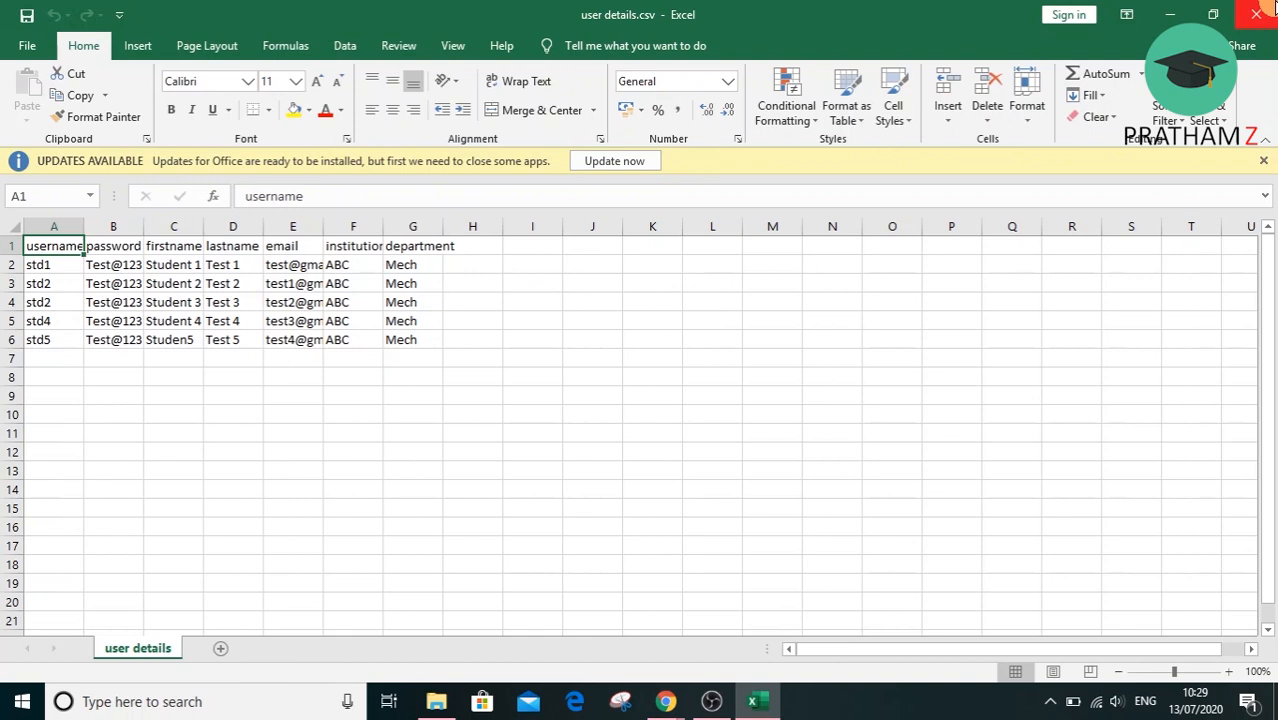
{"action": "left_click", "coordinate": [1257, 13]}
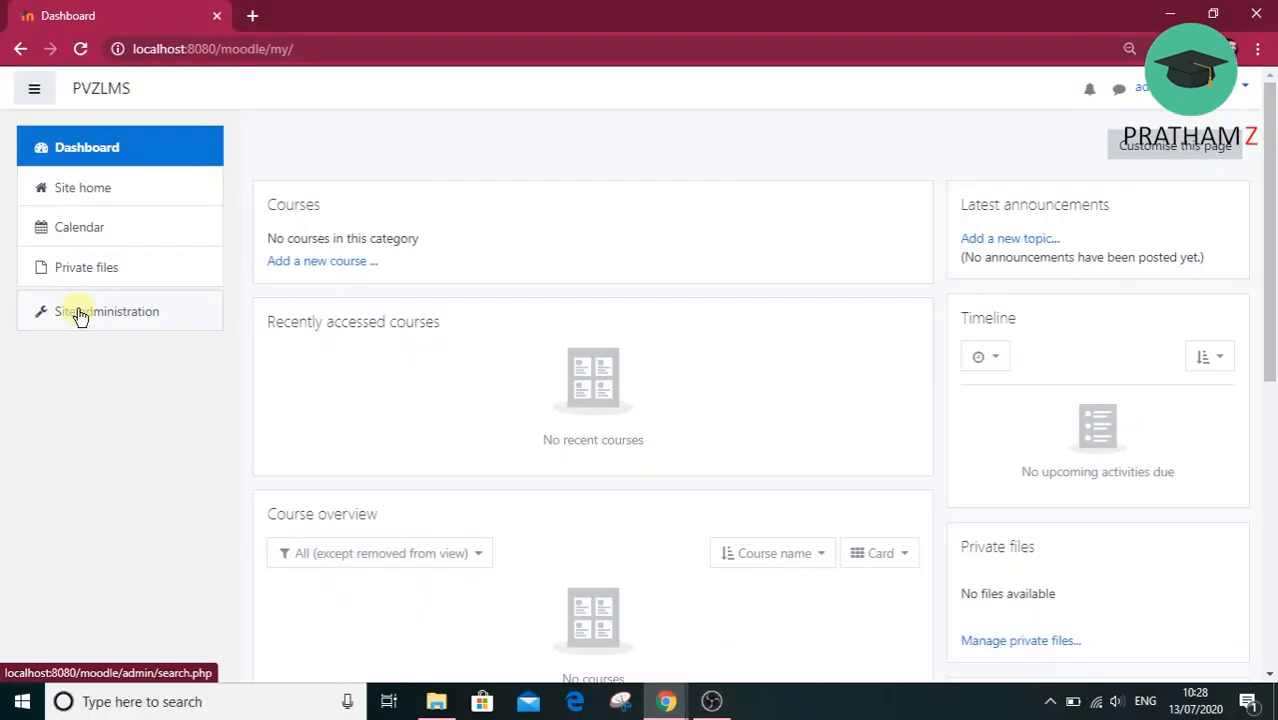
Go to the Upload users page among the user account options in Site administration.
{"action": "left_click", "coordinate": [80, 316]}
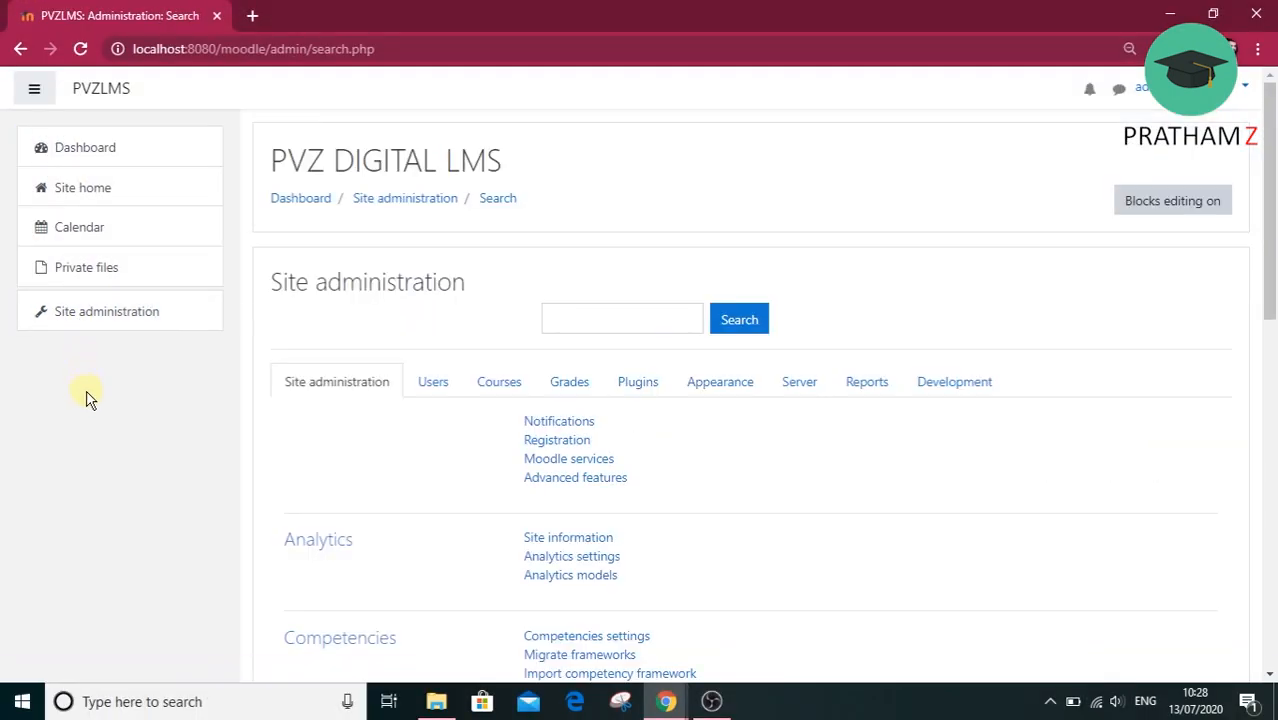
{"action": "left_click_drag", "start_coordinate": [1272, 245], "coordinate": [1273, 333]}
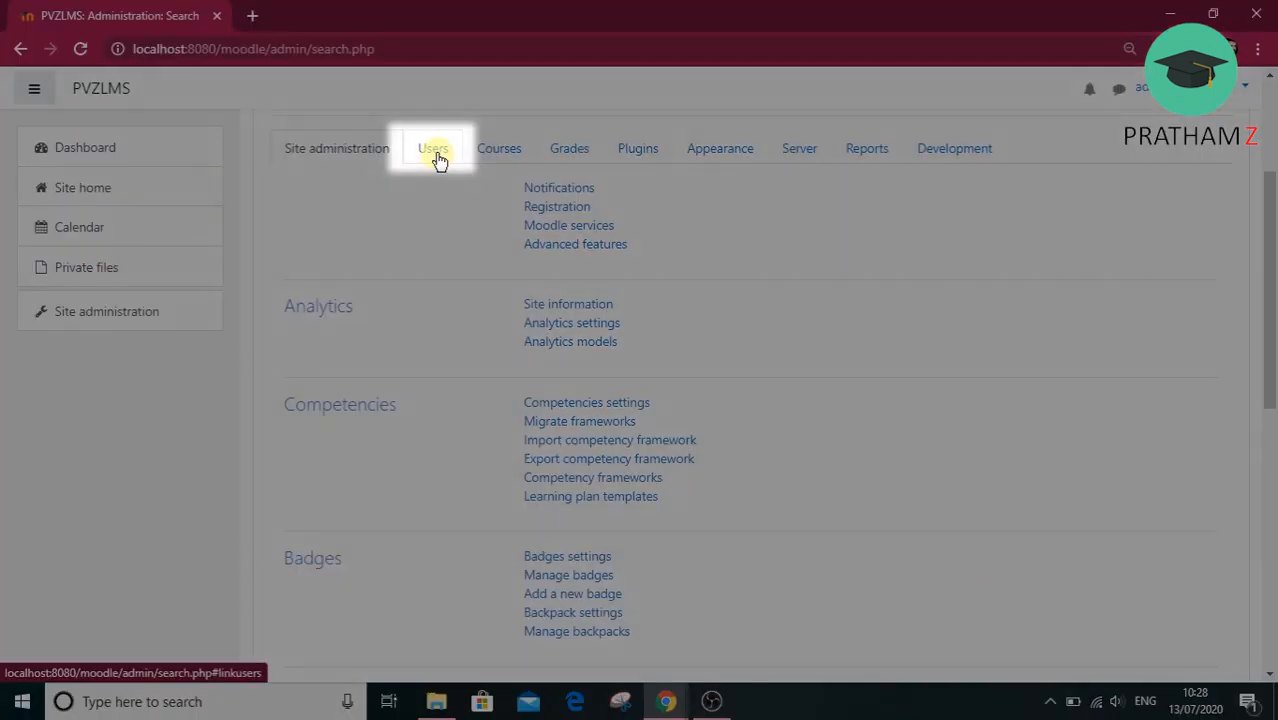
{"action": "left_click", "coordinate": [434, 150]}
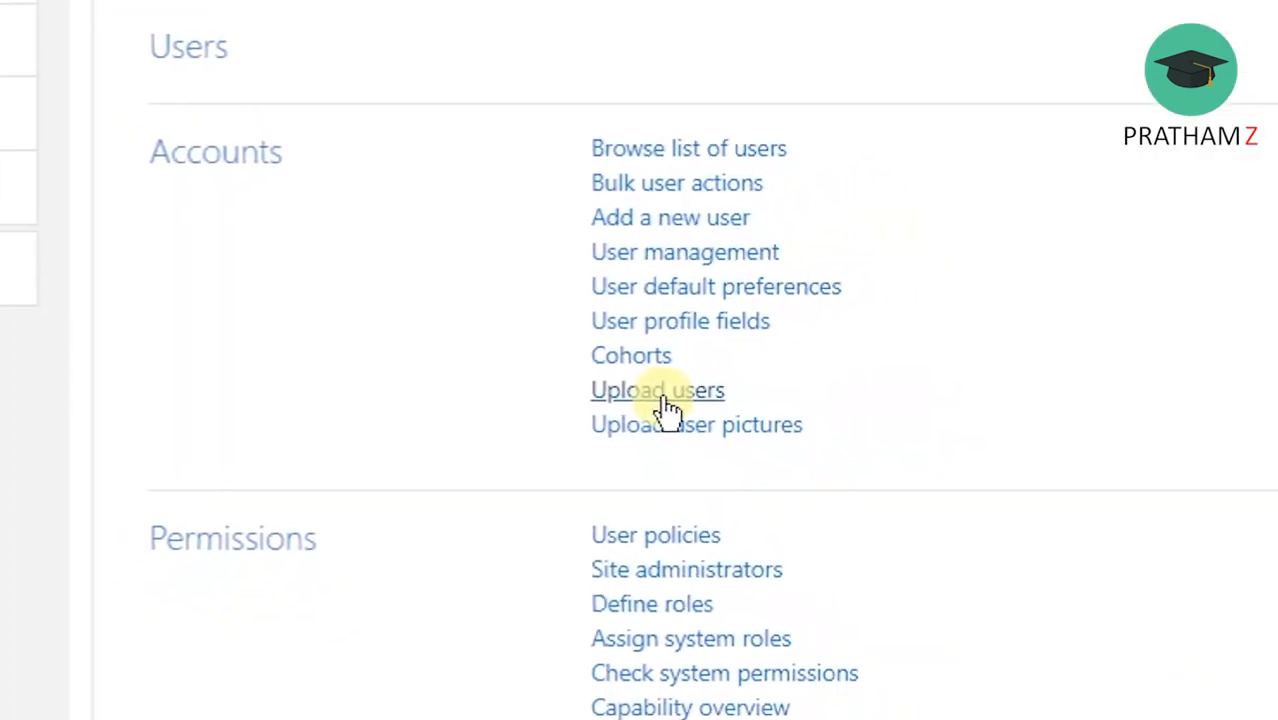
{"action": "left_click", "coordinate": [702, 405]}
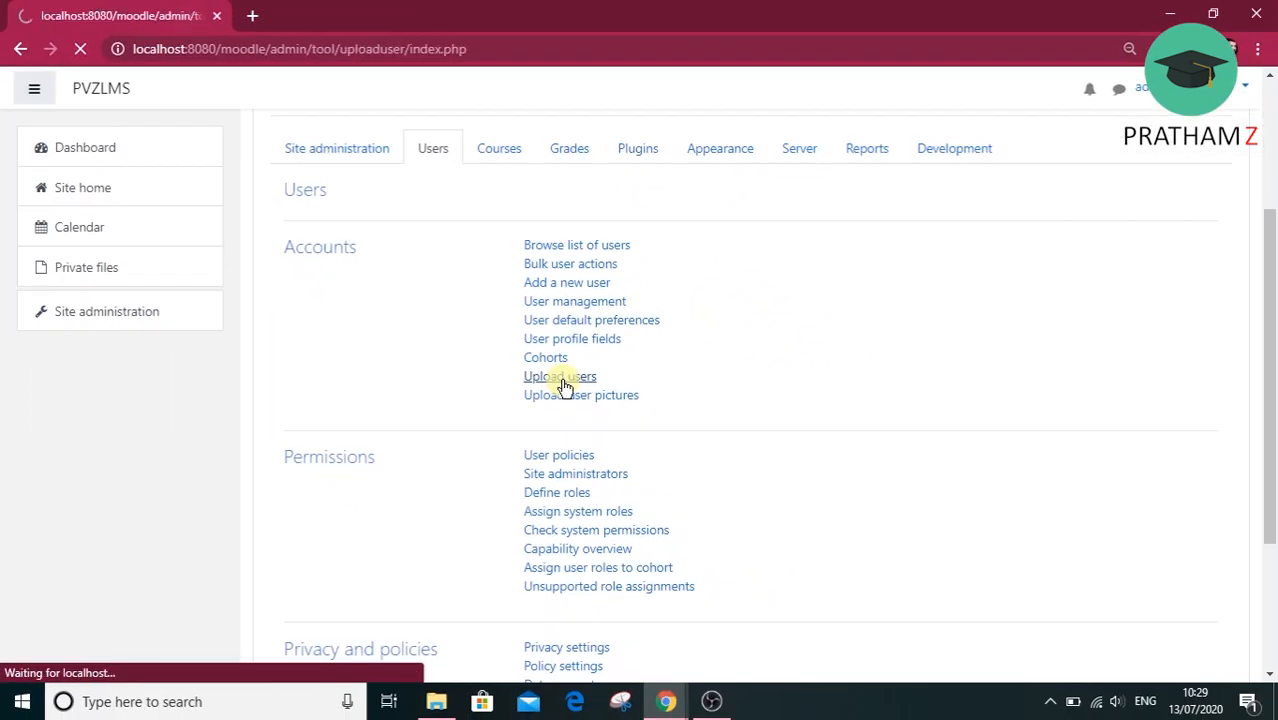
Choose user details.csv from the Desktop folder as the attachment for the user upload.
{"action": "scroll", "coordinate": [760, 402], "scroll_direction": "down", "scroll_amount": 1}
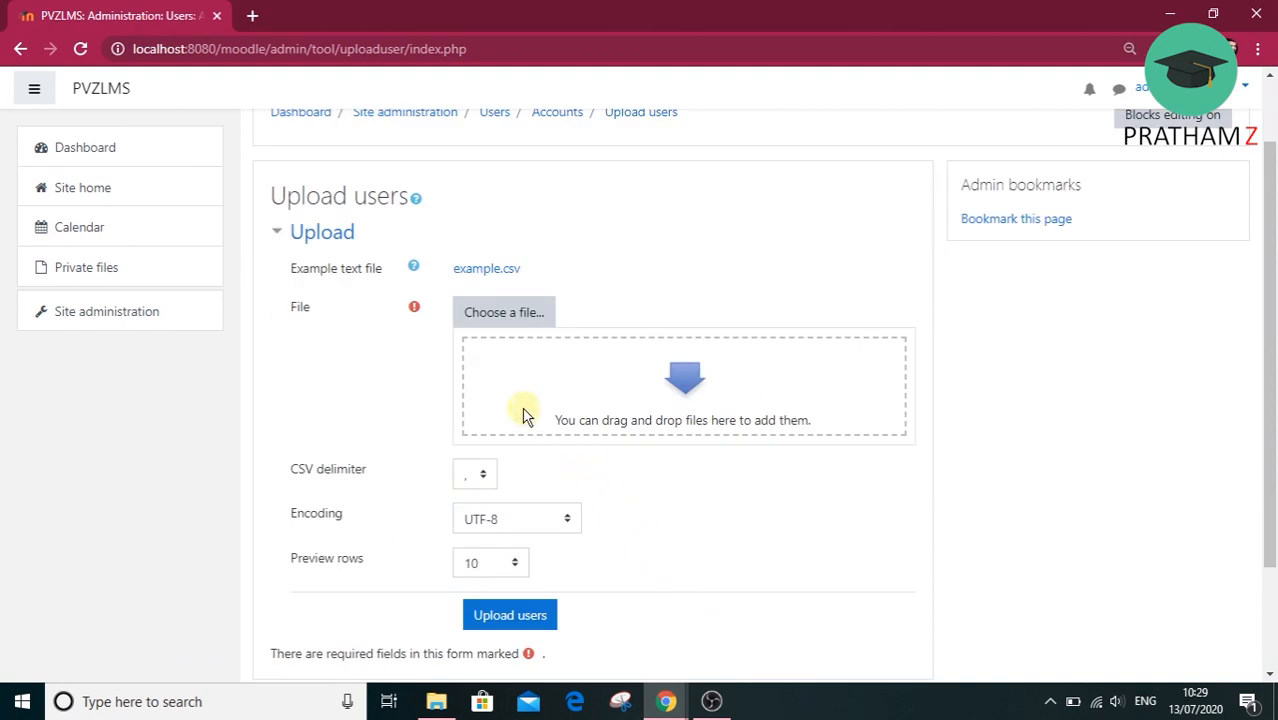
{"action": "left_click", "coordinate": [478, 310]}
{"action": "left_click", "coordinate": [512, 330]}
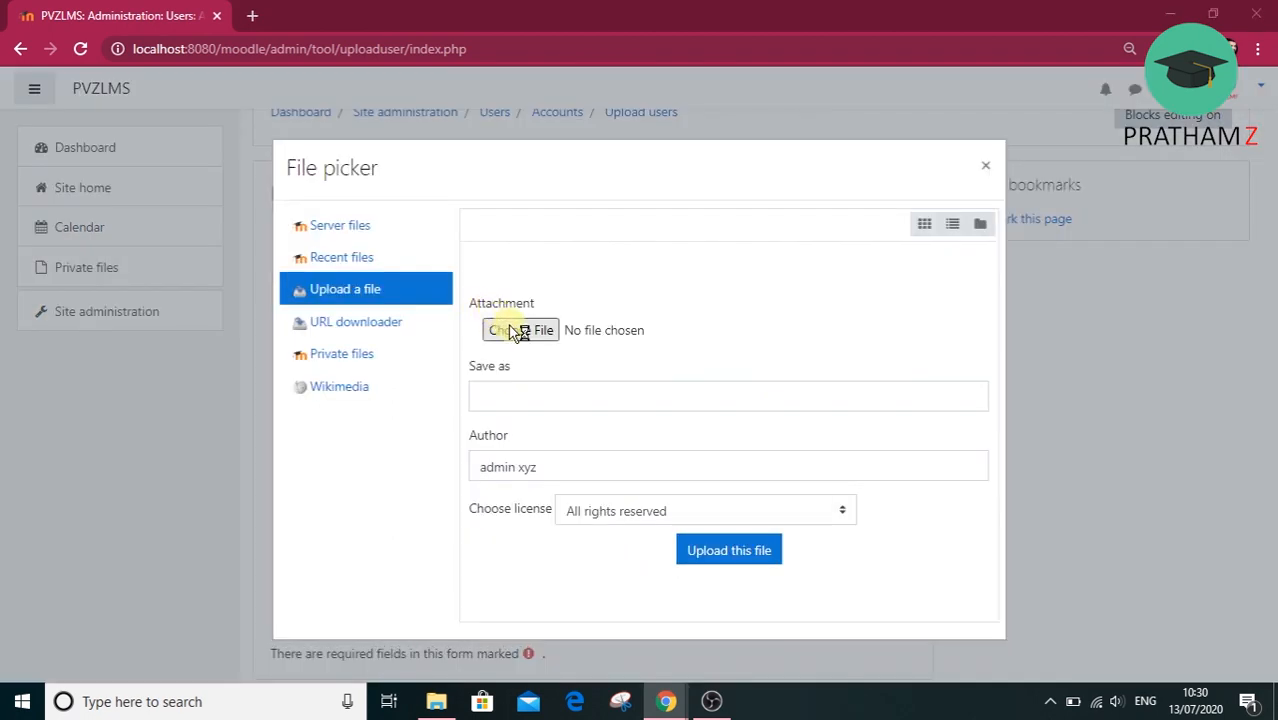
{"action": "left_click", "coordinate": [47, 177]}
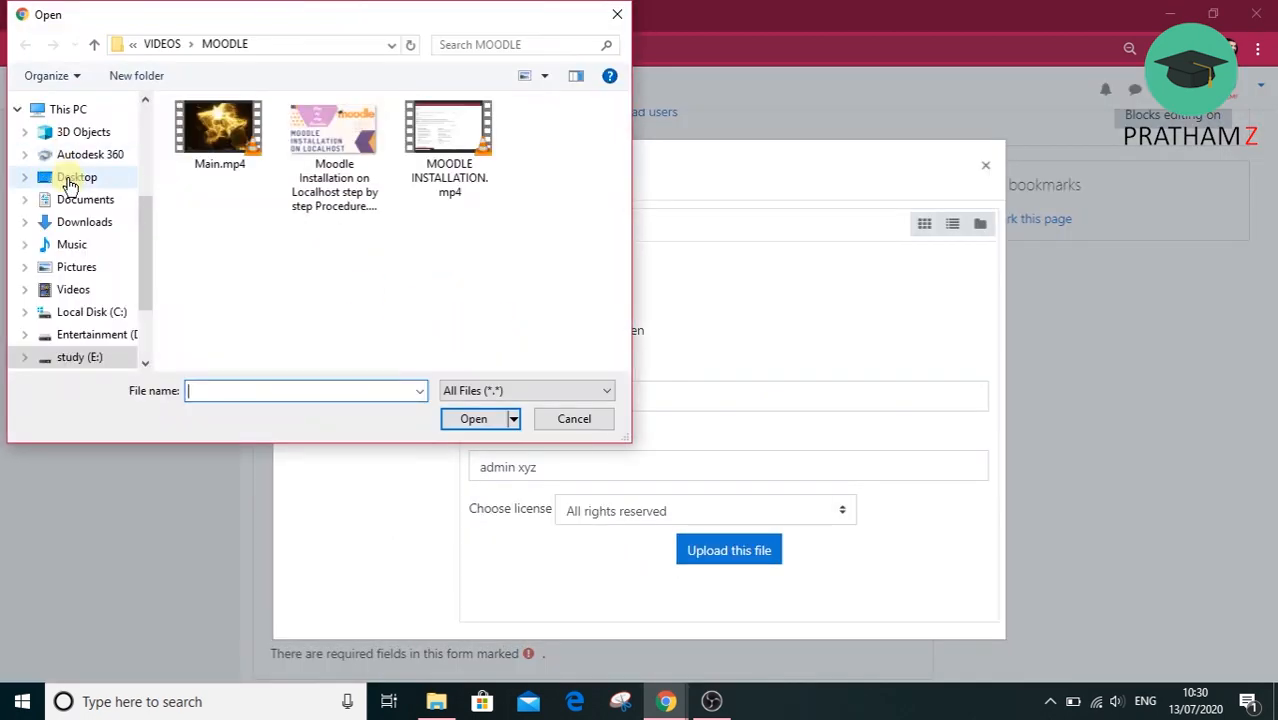
{"action": "left_click_drag", "start_coordinate": [619, 180], "coordinate": [617, 295]}
{"action": "left_click", "coordinate": [447, 215]}
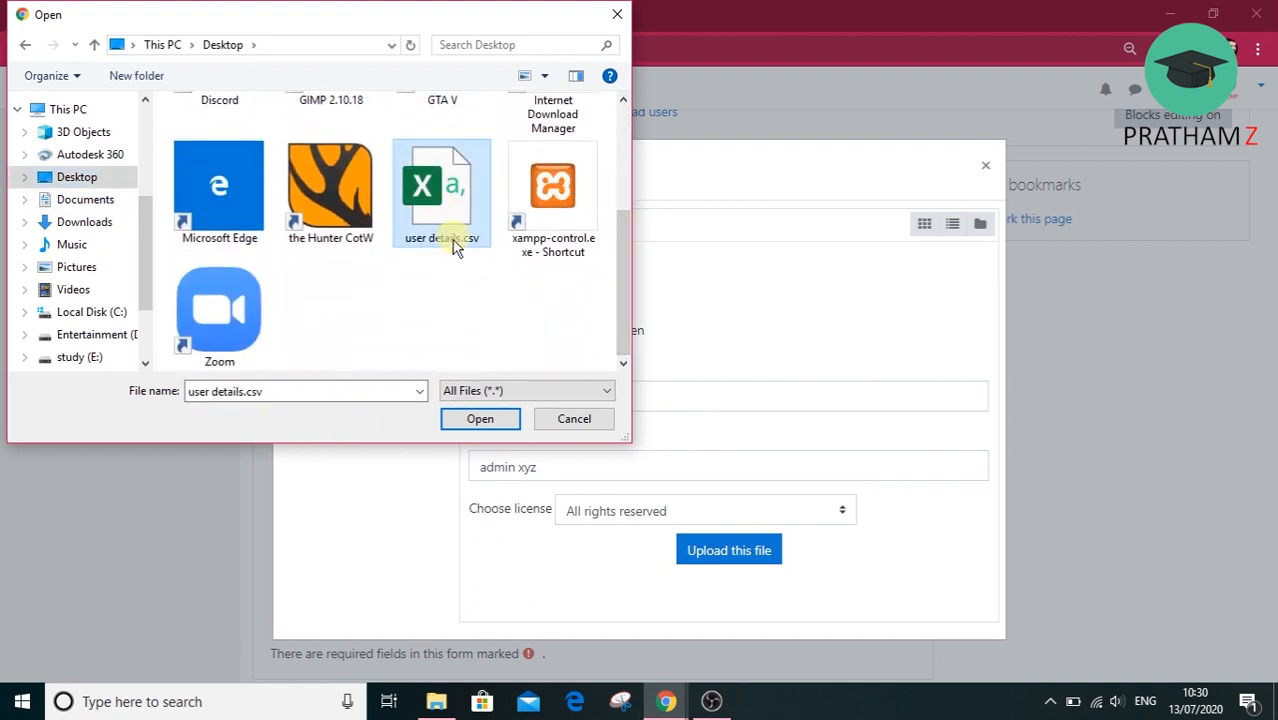
{"action": "left_click", "coordinate": [480, 419]}
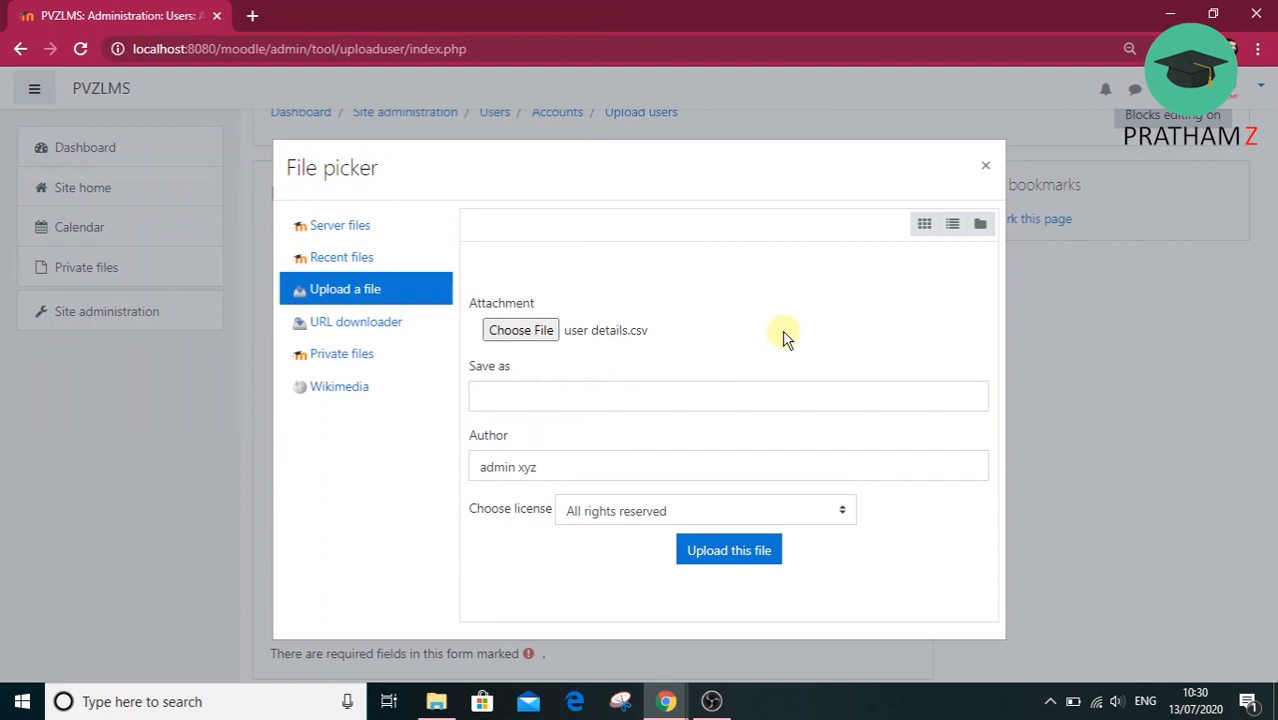
Set the save-as name to "user details" and upload the chosen file to the form.
{"action": "left_click", "coordinate": [584, 388]}
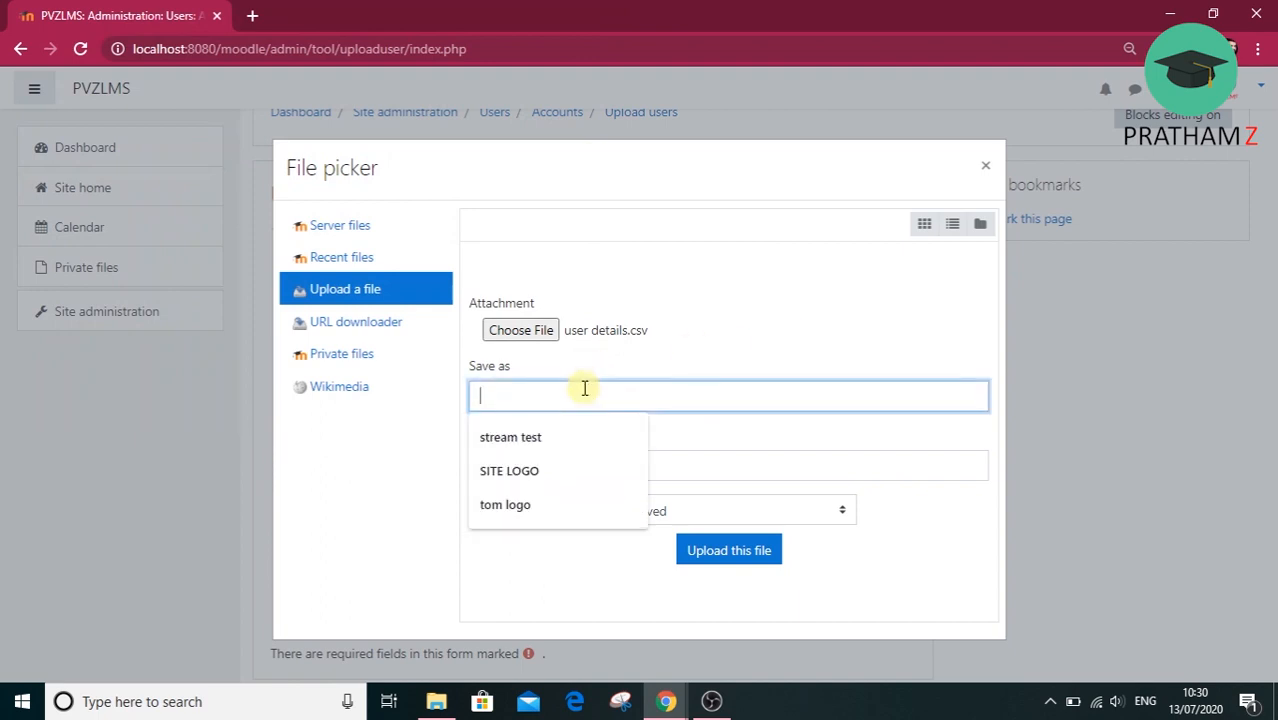
{"action": "type", "text": "user details"}
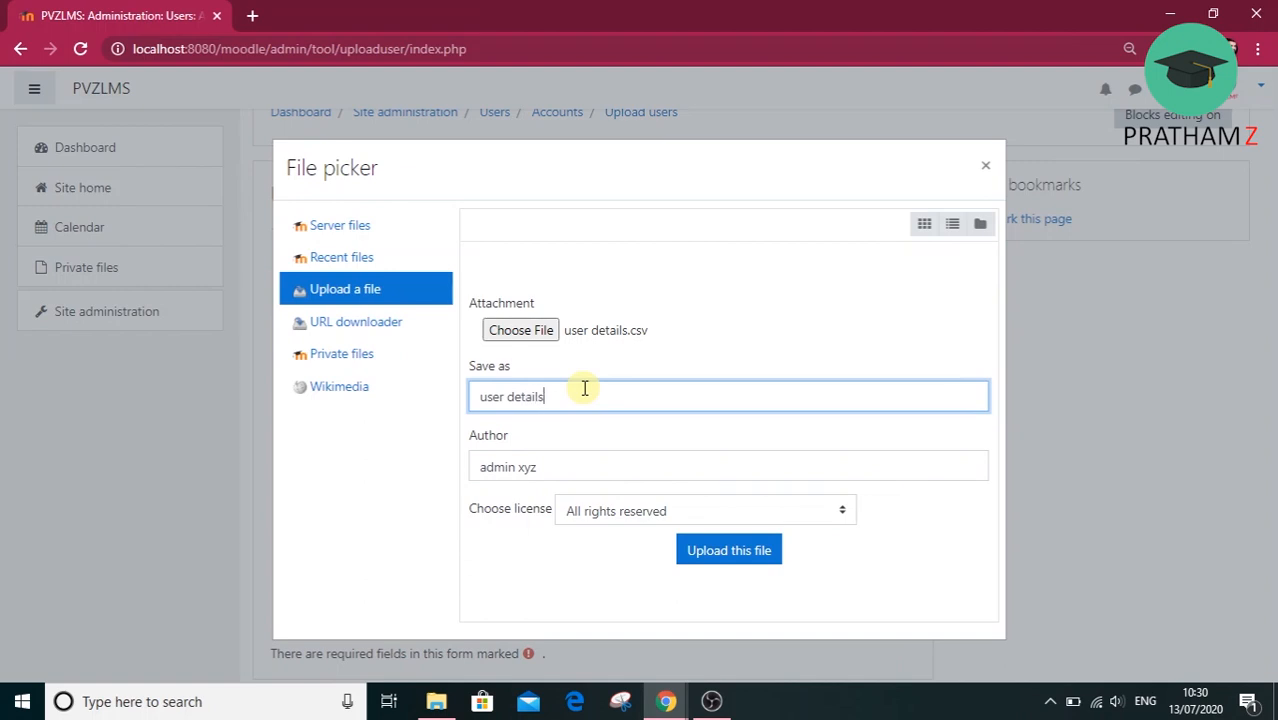
{"action": "left_click", "coordinate": [761, 552]}
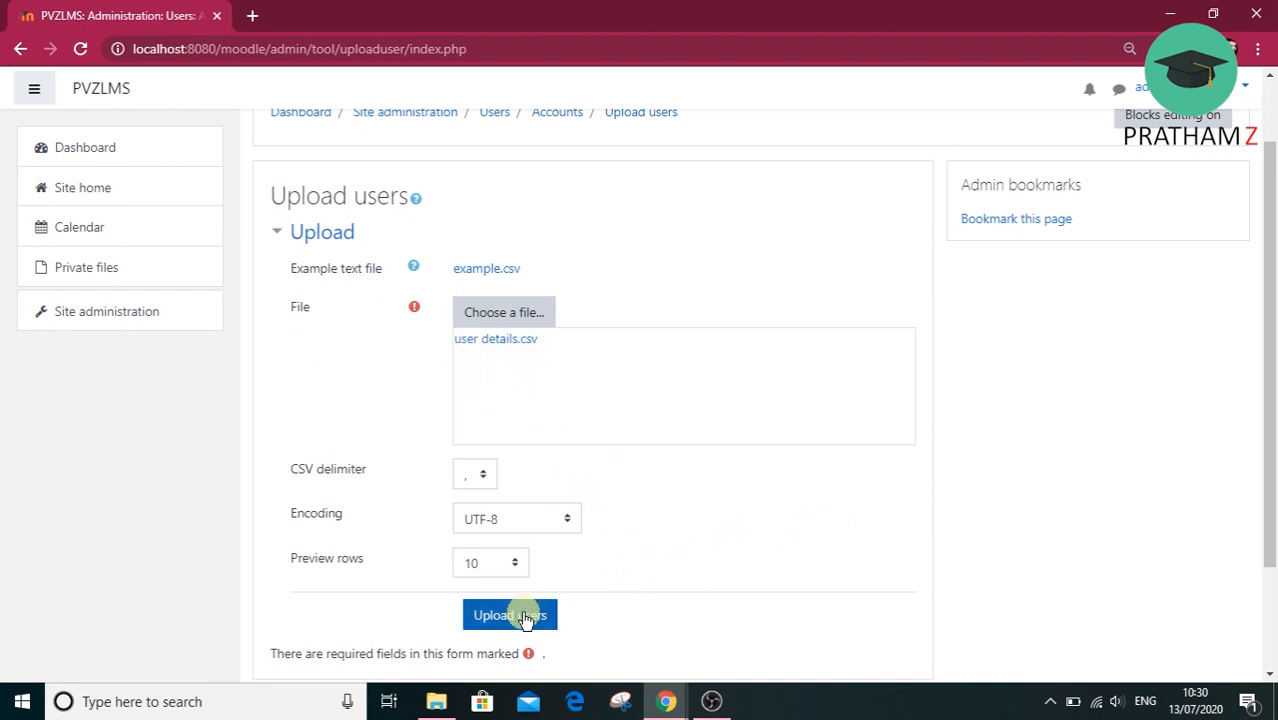
Check the preview row choices, keep 10, and submit the CSV file to get the users preview.
{"action": "left_click", "coordinate": [511, 567]}
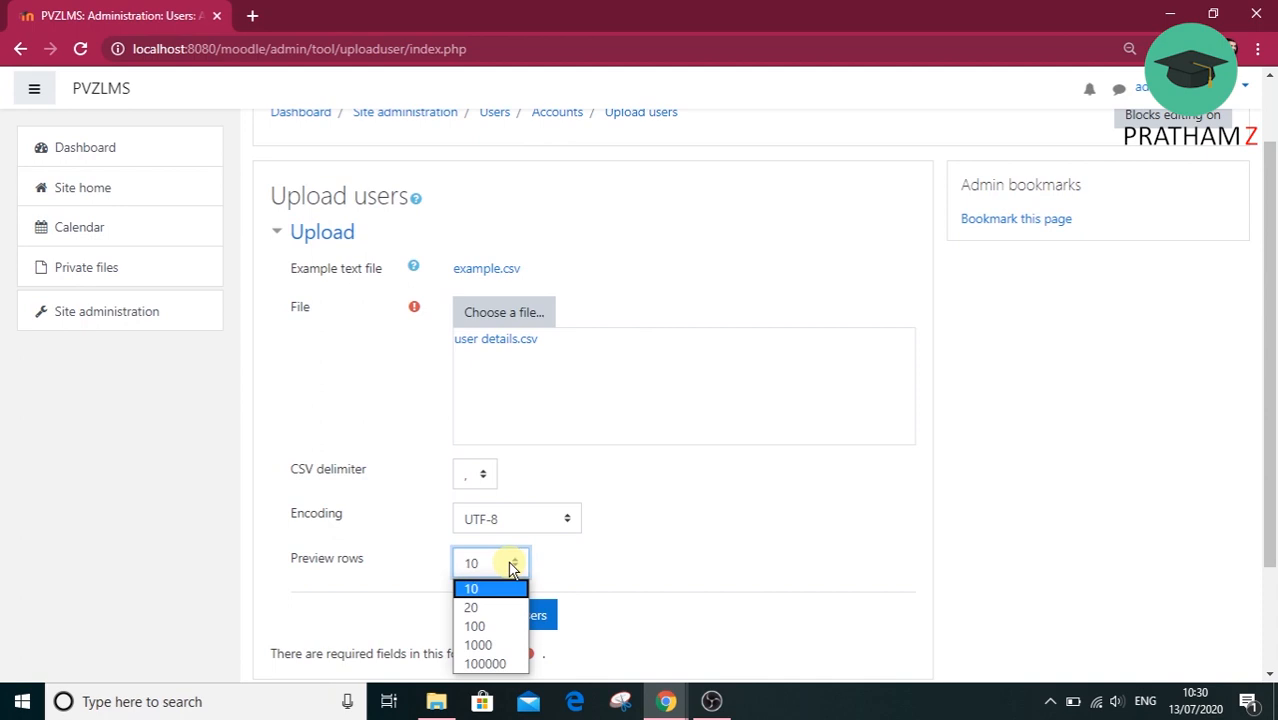
{"action": "left_click", "coordinate": [511, 567]}
{"action": "left_click", "coordinate": [531, 610]}
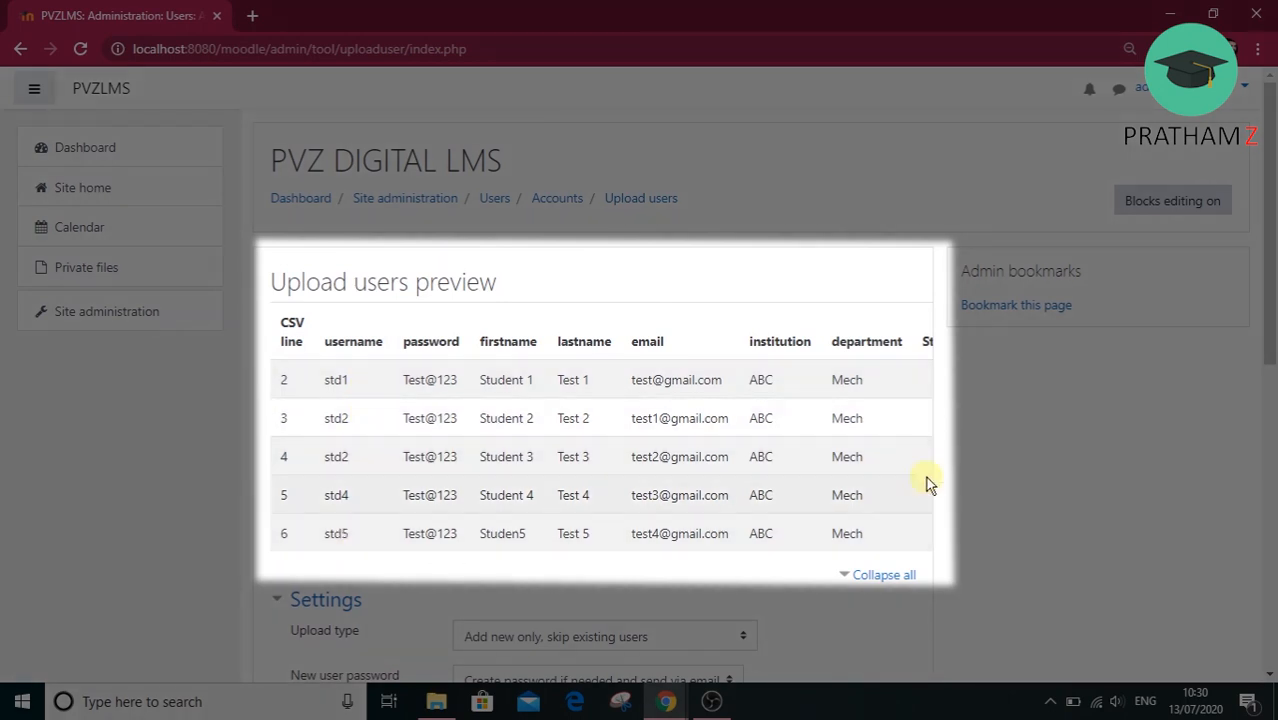
Keep the upload type as Add new only, skip existing users, and set New user password to Field required in file.
{"action": "left_click_drag", "start_coordinate": [1272, 308], "coordinate": [1255, 478]}
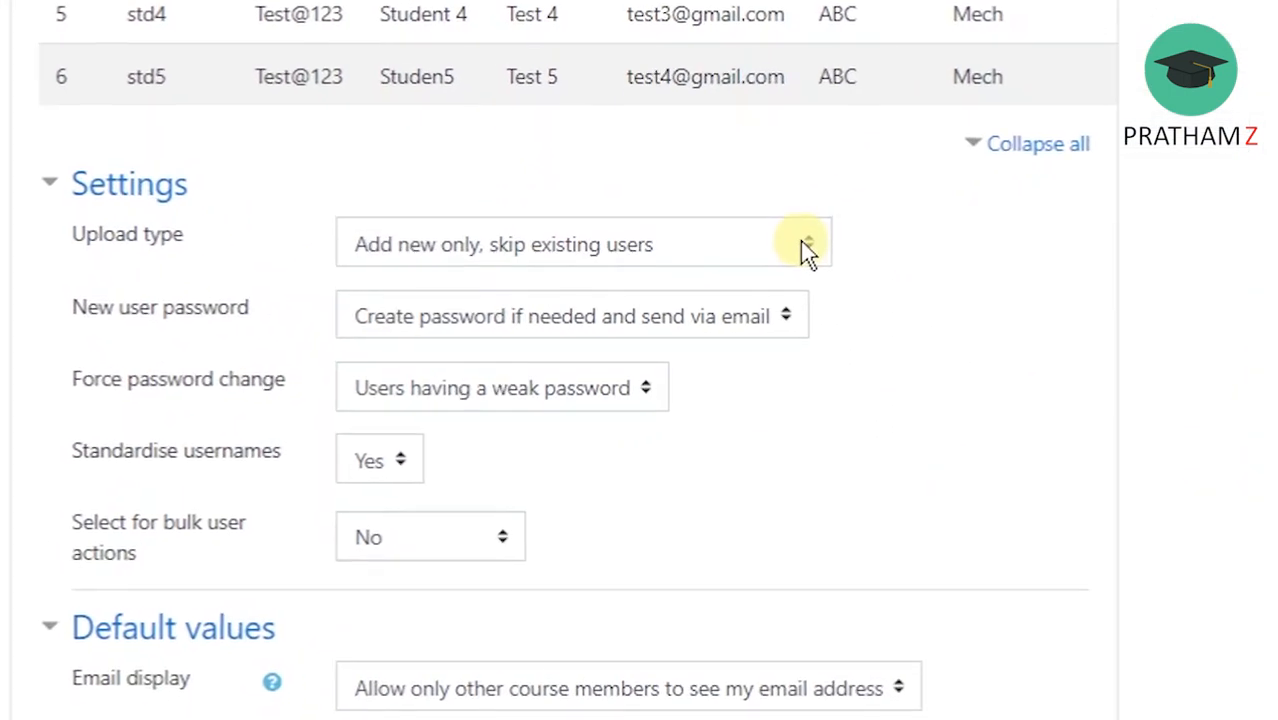
{"action": "left_click", "coordinate": [808, 248]}
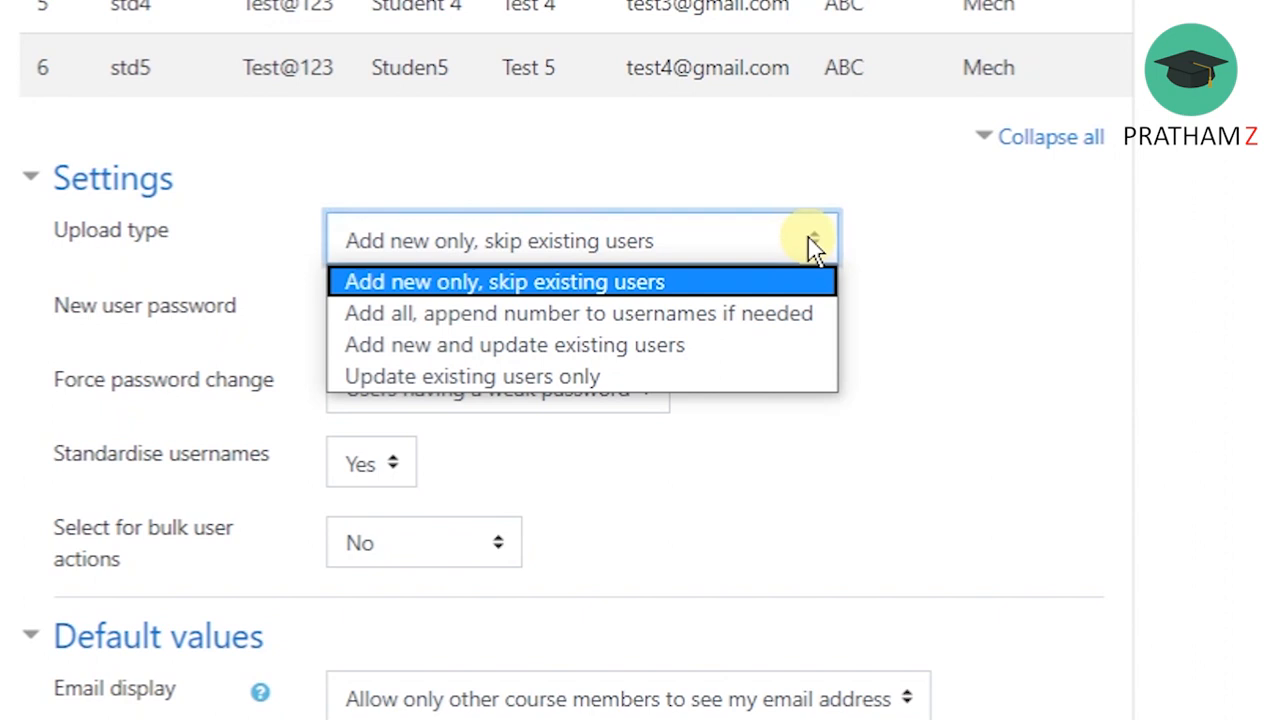
{"action": "left_click", "coordinate": [785, 318]}
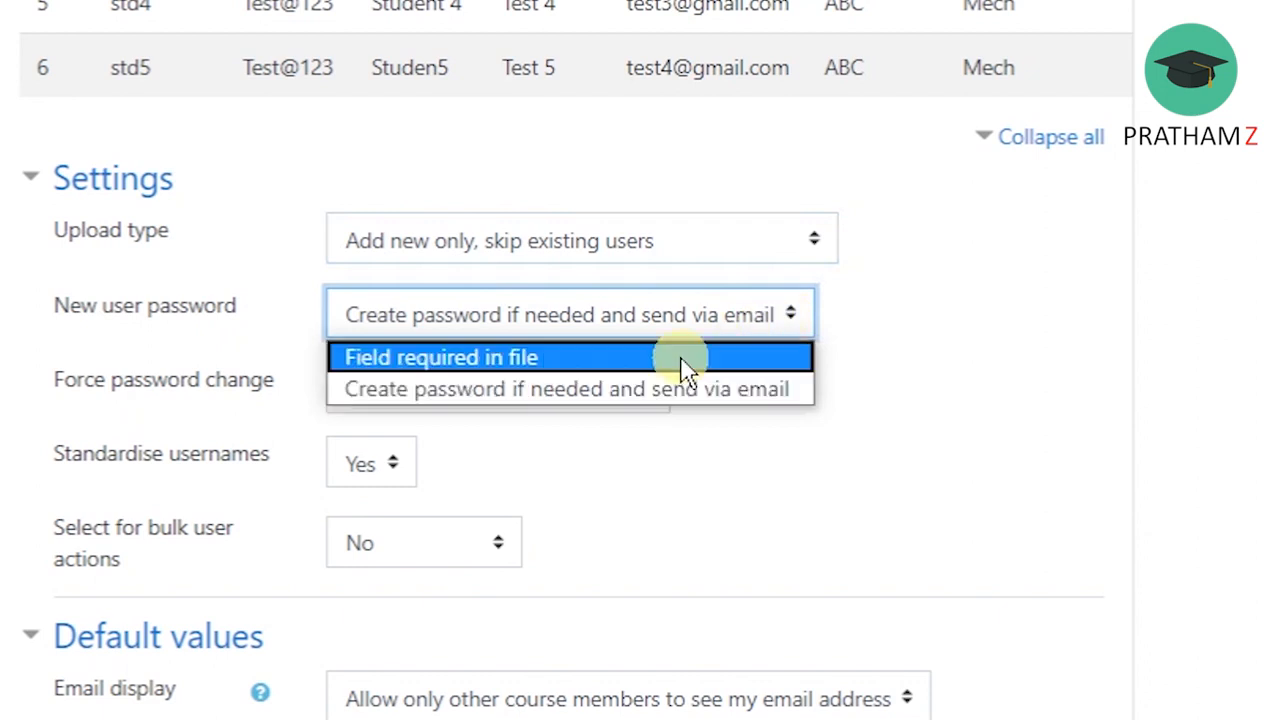
{"action": "left_click", "coordinate": [760, 358]}
Set Force password change to All for the uploaded users.
{"action": "scroll", "coordinate": [740, 430], "scroll_direction": "up", "scroll_amount": 1}
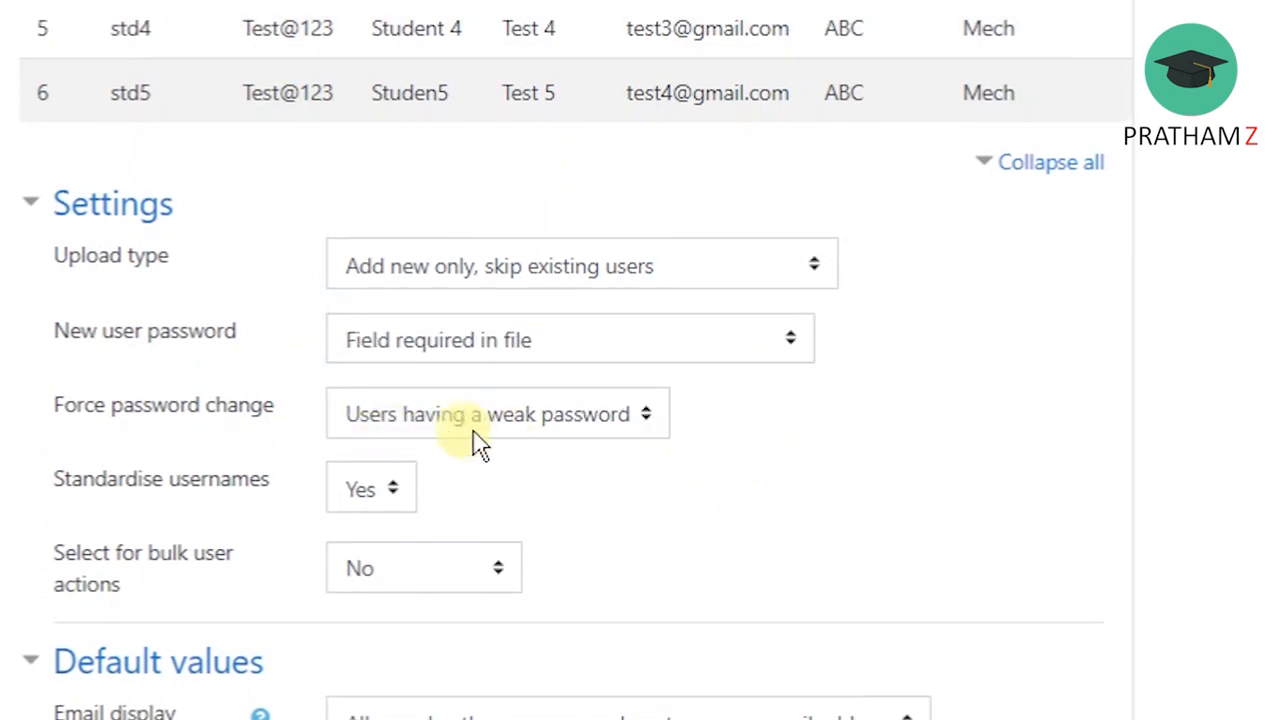
{"action": "left_click", "coordinate": [510, 425]}
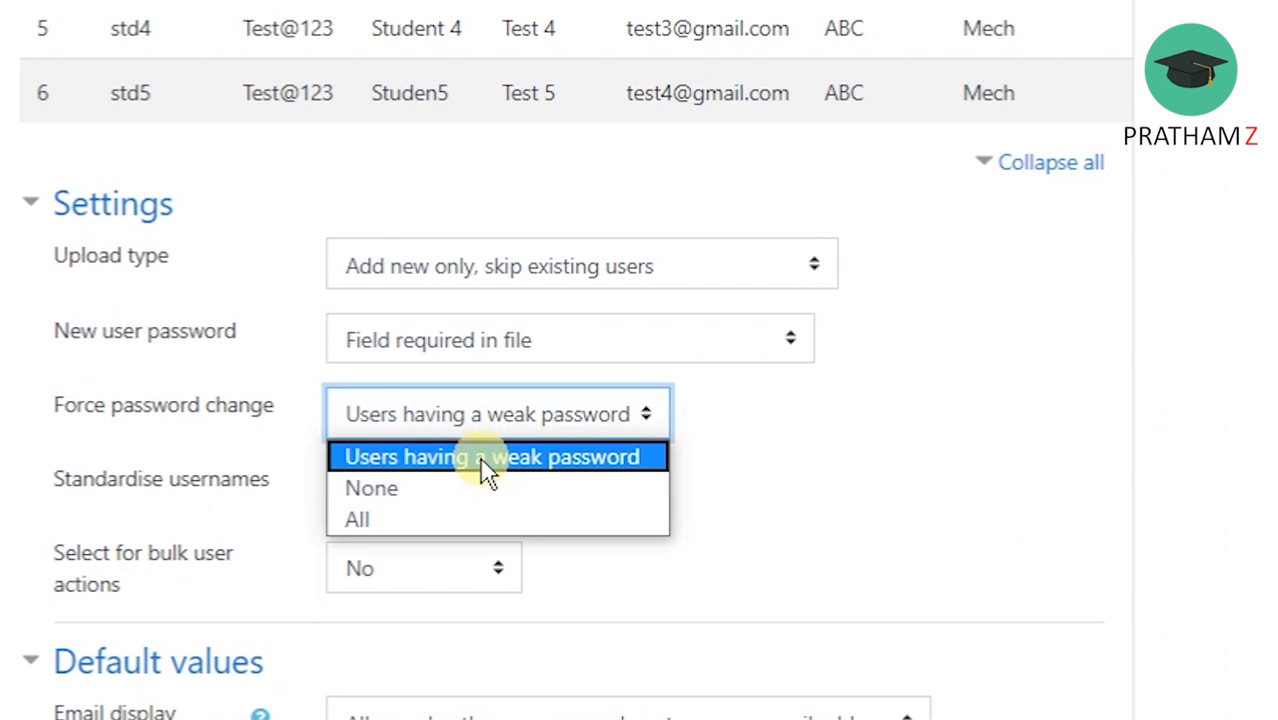
{"action": "left_click", "coordinate": [453, 515]}
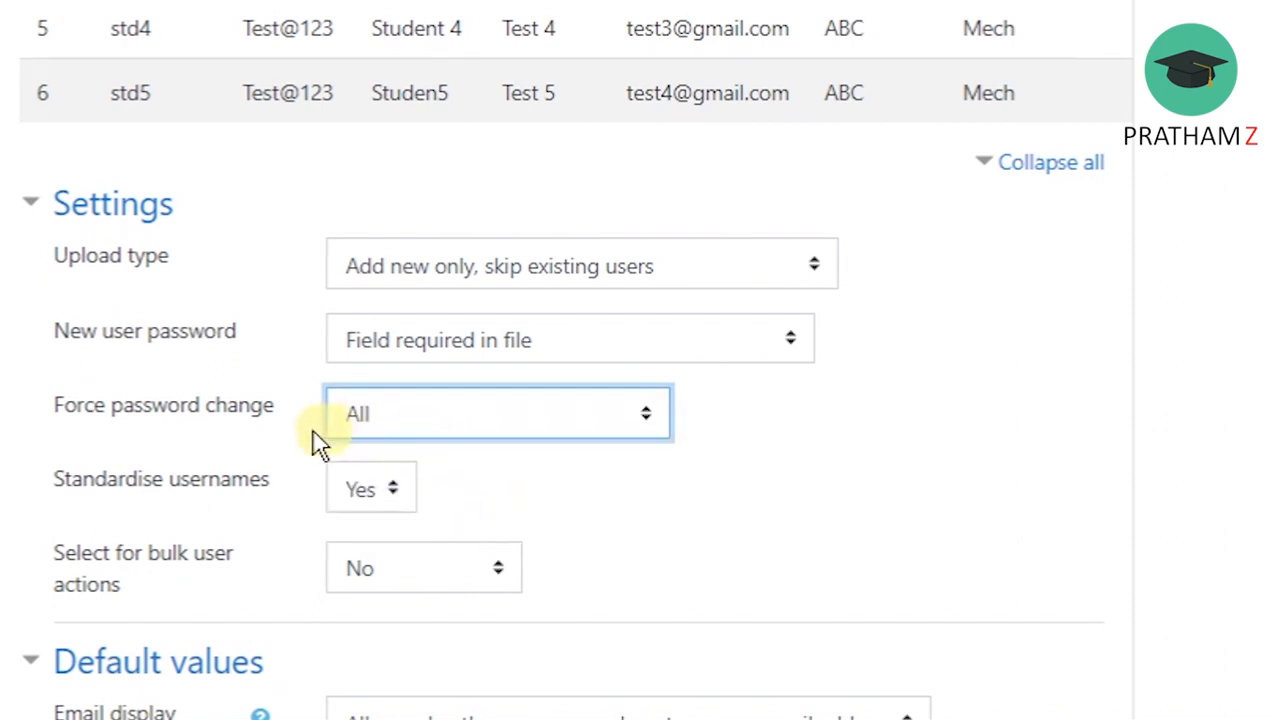
{"action": "left_click", "coordinate": [630, 515]}
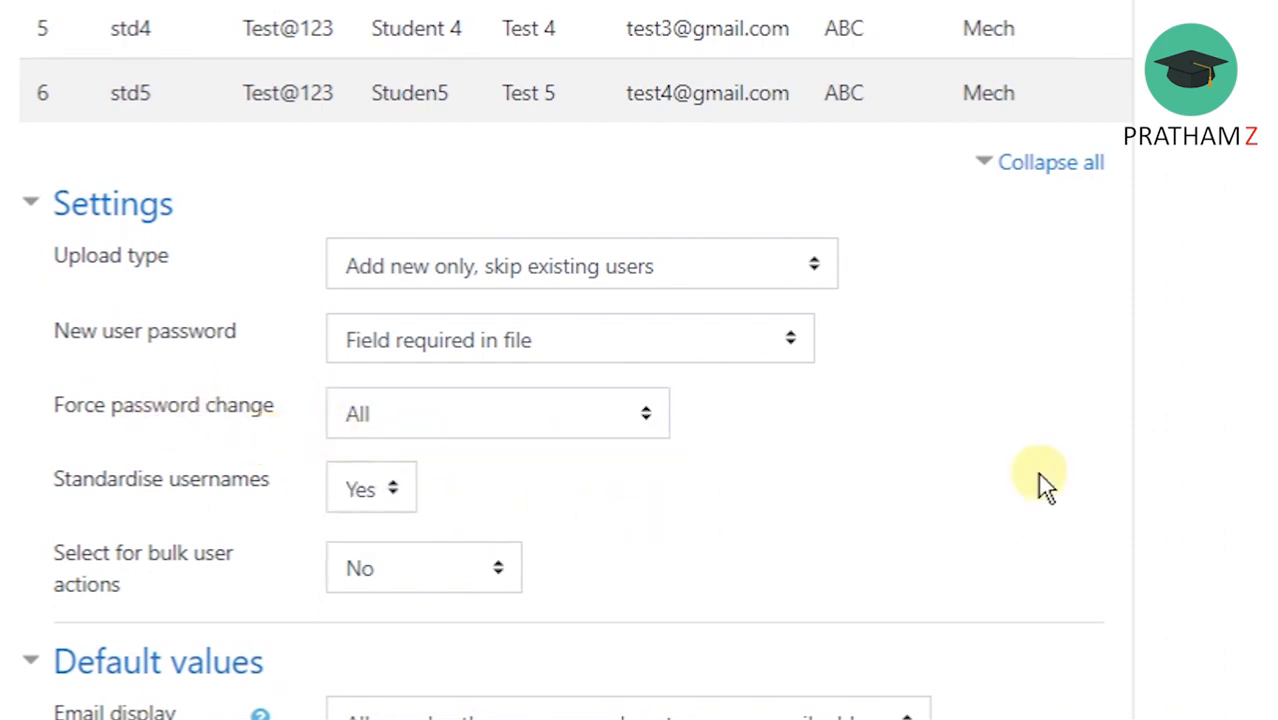
Read the Email display help and look through its visibility options, keeping Allow only other course members to see my email address.
{"action": "scroll", "coordinate": [560, 360], "scroll_direction": "down", "scroll_amount": 4}
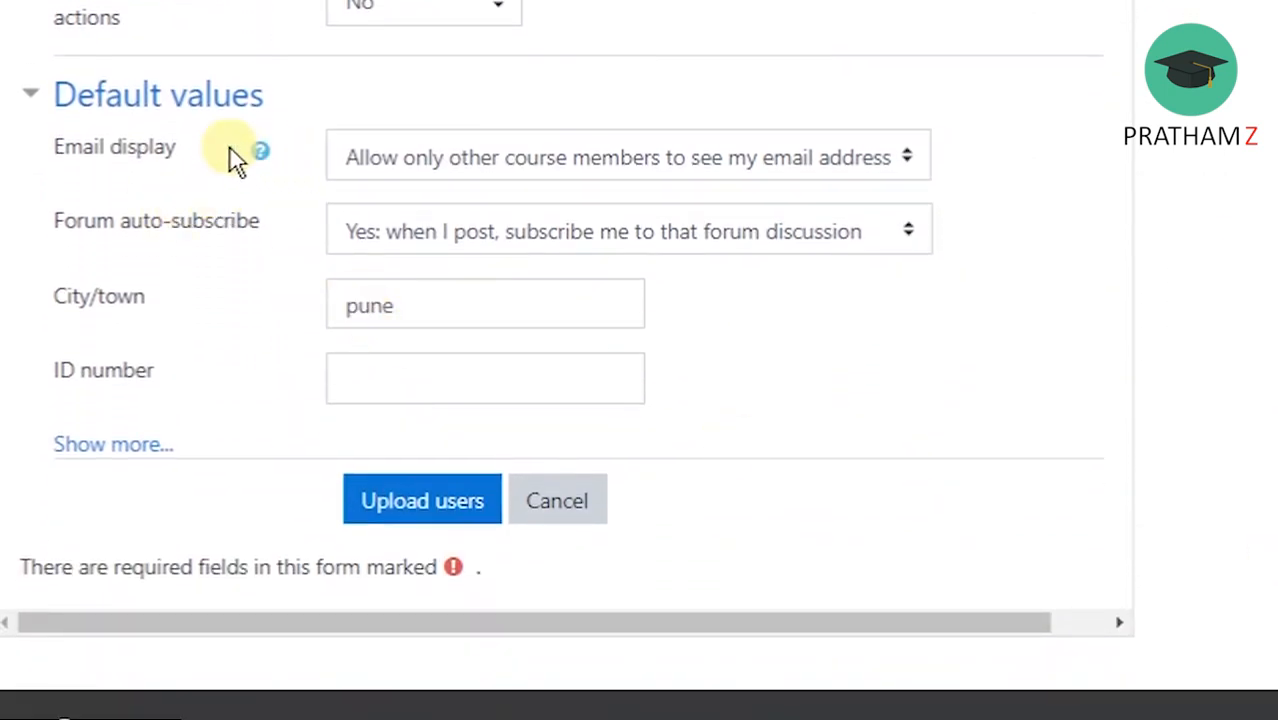
{"action": "left_click", "coordinate": [258, 152]}
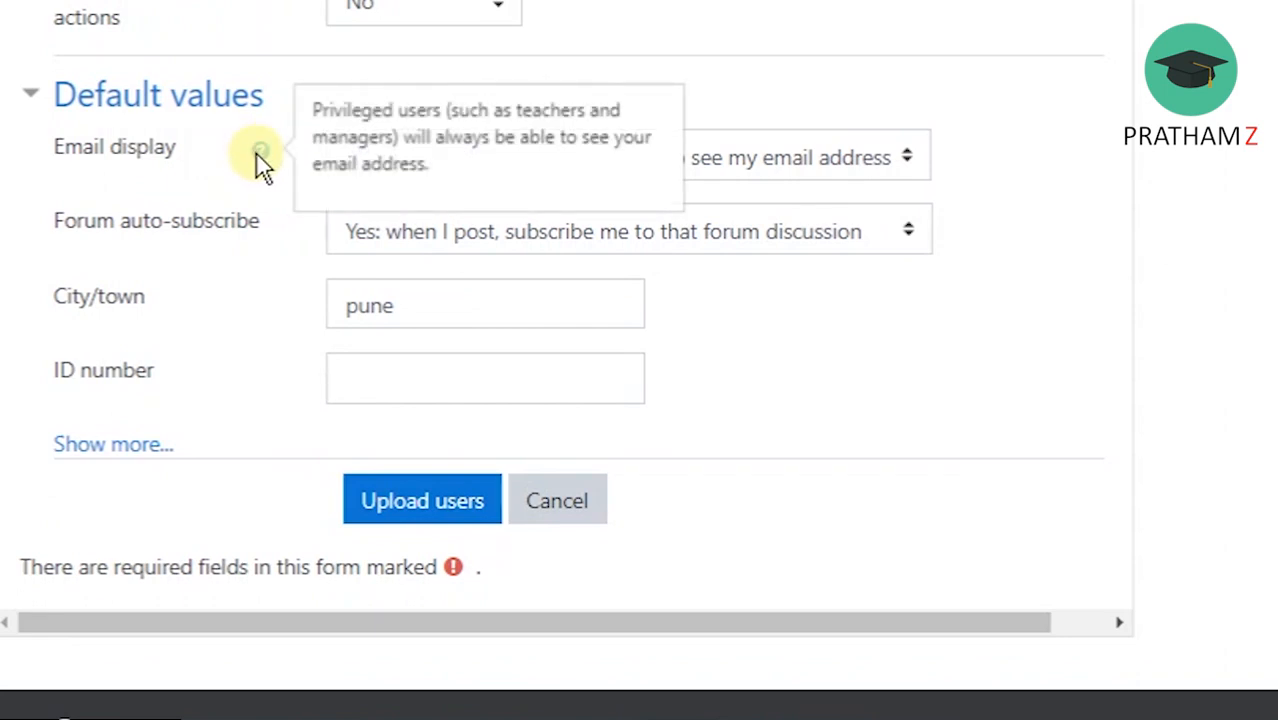
{"action": "left_click", "coordinate": [921, 160]}
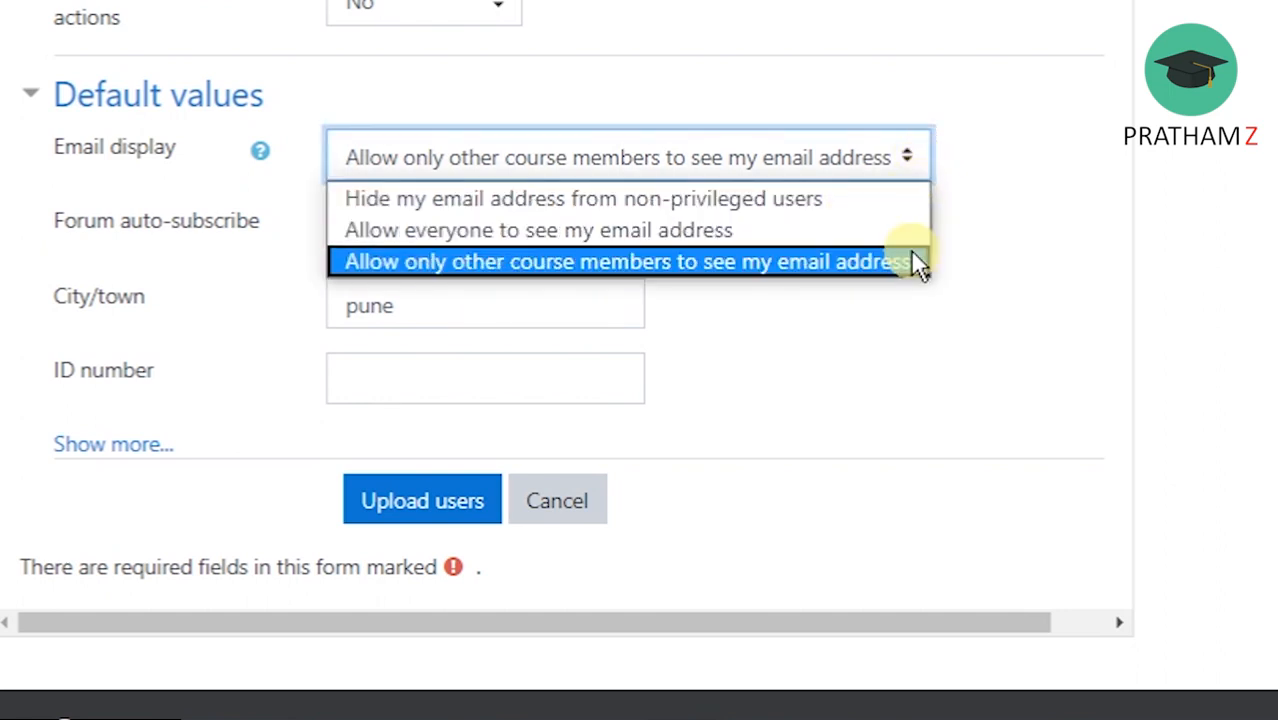
{"action": "left_click", "coordinate": [968, 412]}
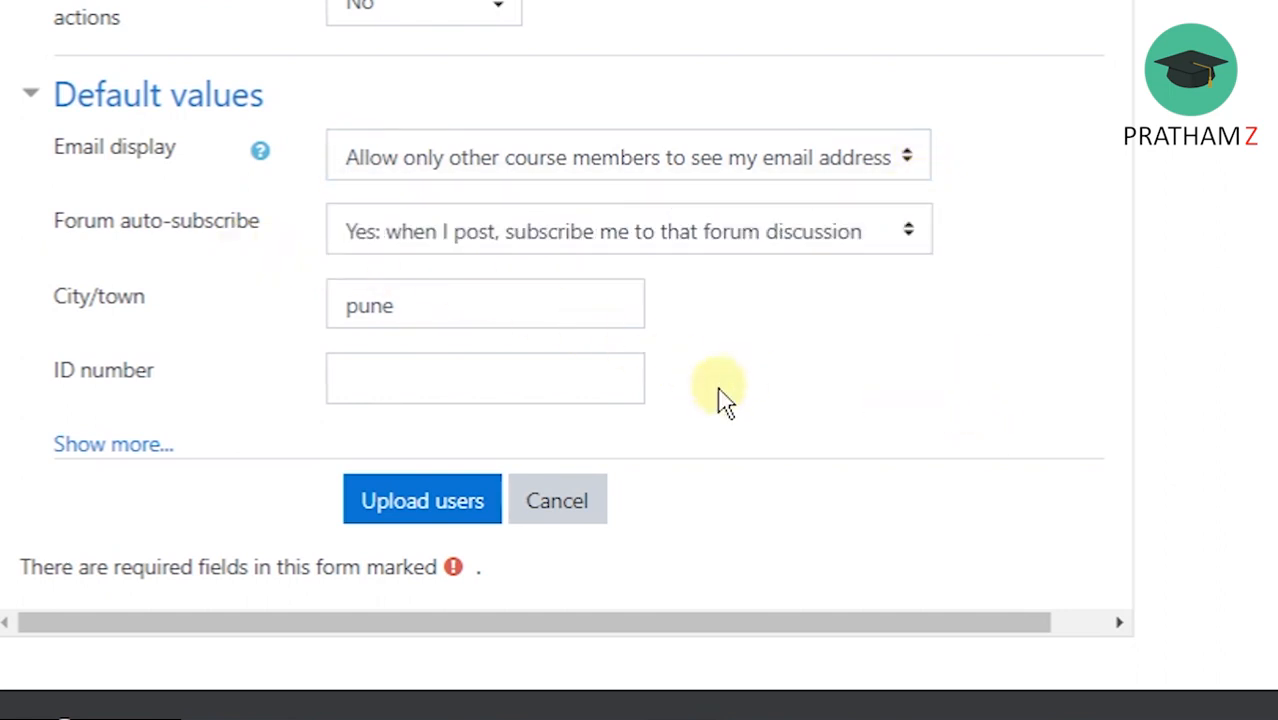
Show the additional default value fields, leave them as they are, and upload the previewed users.
{"action": "left_click", "coordinate": [160, 446]}
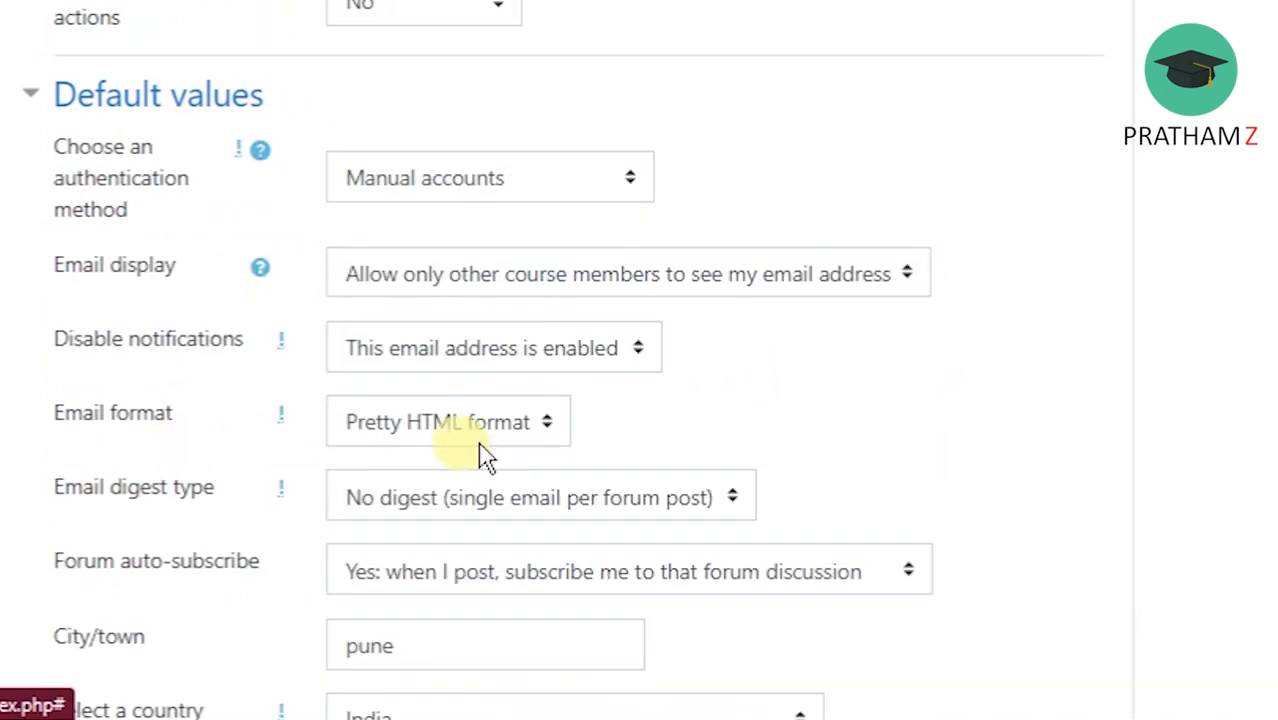
{"action": "scroll", "coordinate": [1135, 371], "scroll_direction": "down", "scroll_amount": 2}
{"action": "scroll", "coordinate": [640, 360], "scroll_direction": "down", "scroll_amount": 5}
{"action": "scroll", "coordinate": [640, 360], "scroll_direction": "down", "scroll_amount": 10}
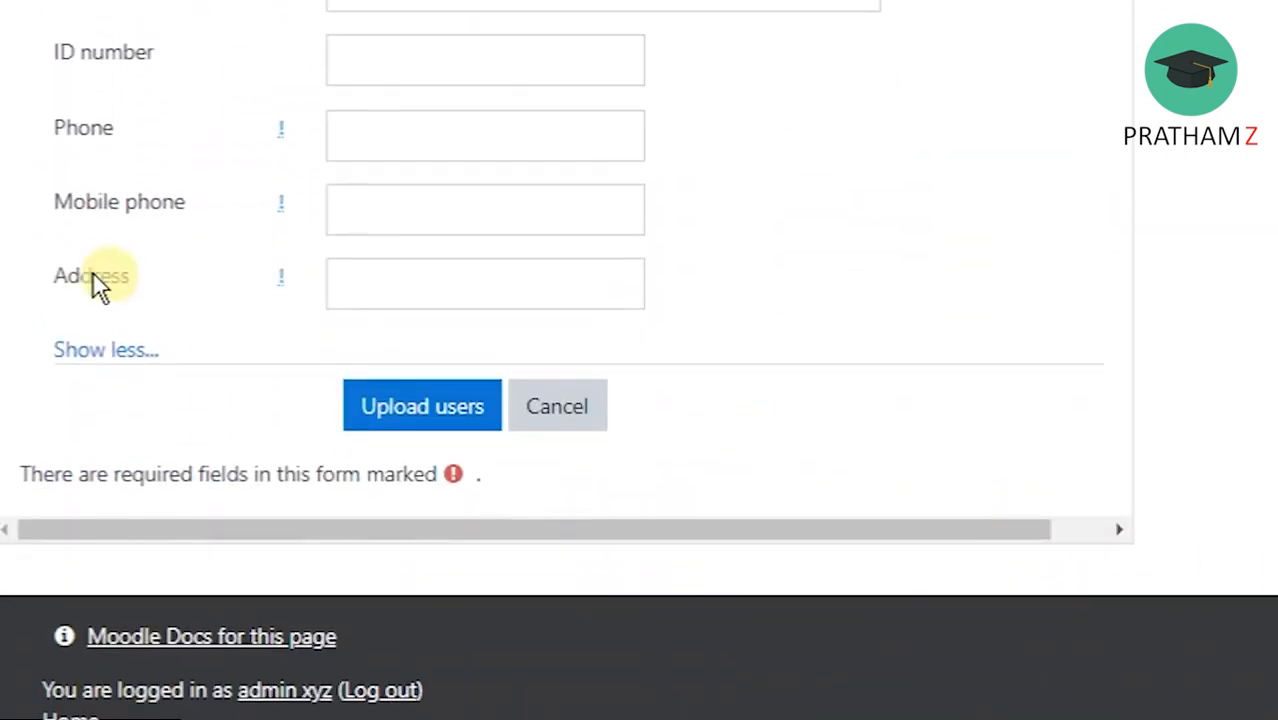
{"action": "left_click", "coordinate": [403, 411]}
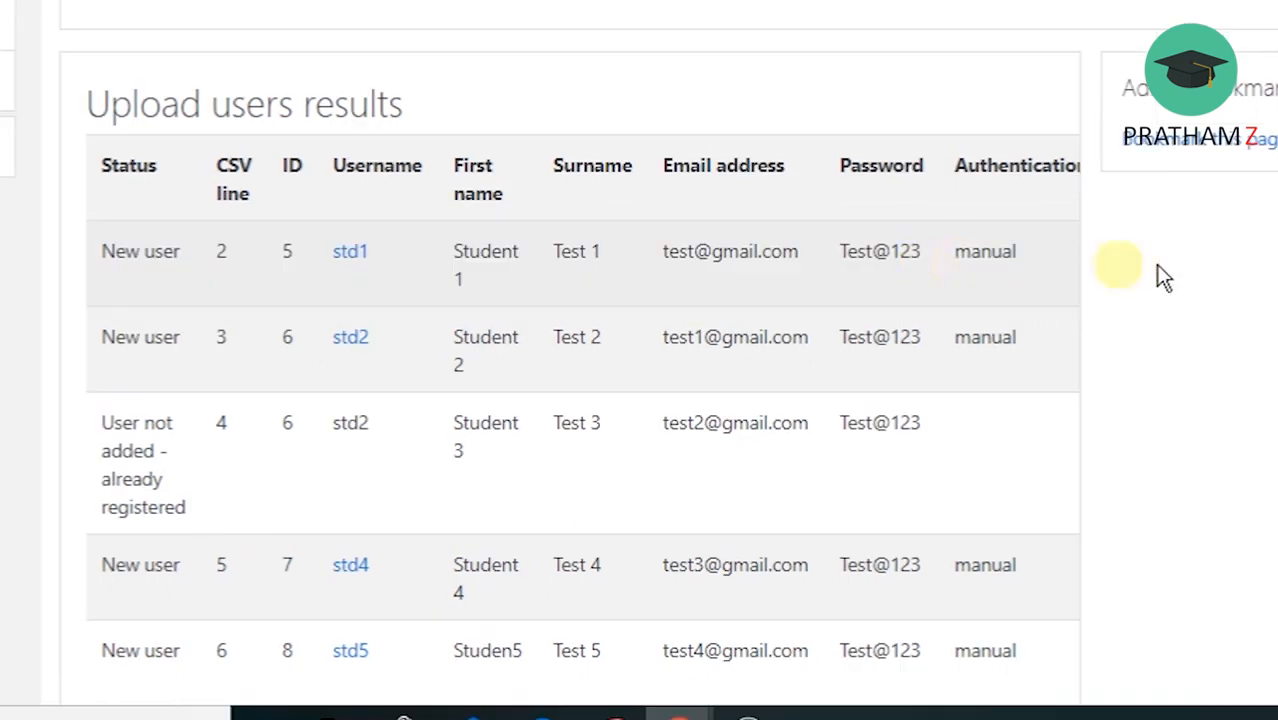
Review the upload results for each CSV line and continue back to the Upload users form.
{"action": "scroll", "coordinate": [640, 360], "scroll_direction": "down", "scroll_amount": 2}
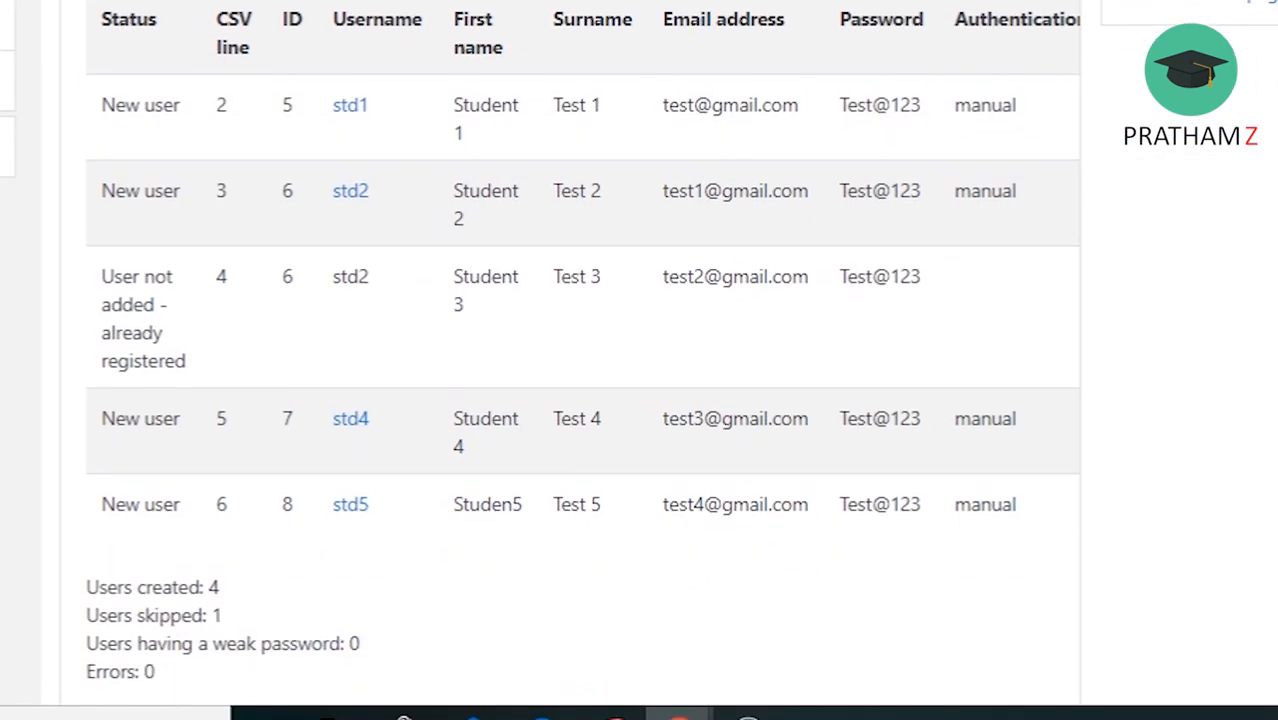
{"action": "scroll", "coordinate": [640, 360], "scroll_direction": "down", "scroll_amount": 2}
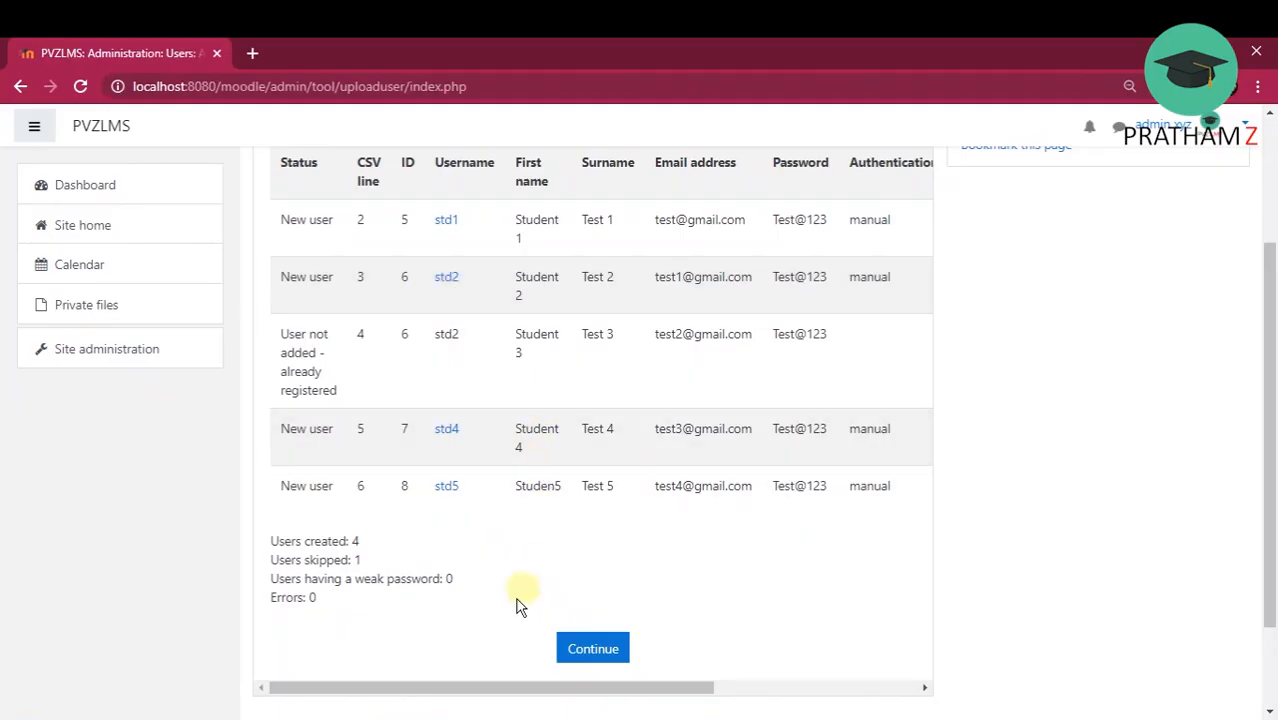
{"action": "left_click", "coordinate": [598, 649]}
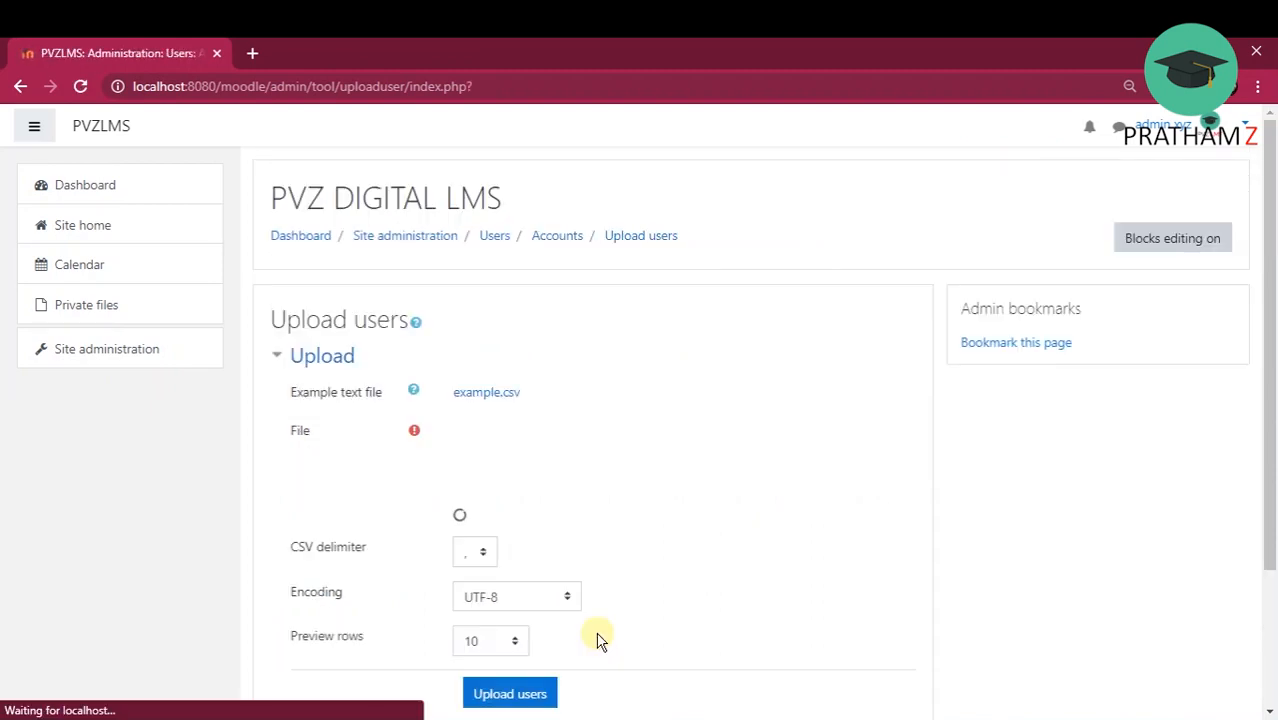
{"action": "left_click_drag", "start_coordinate": [1274, 347], "coordinate": [1258, 513]}
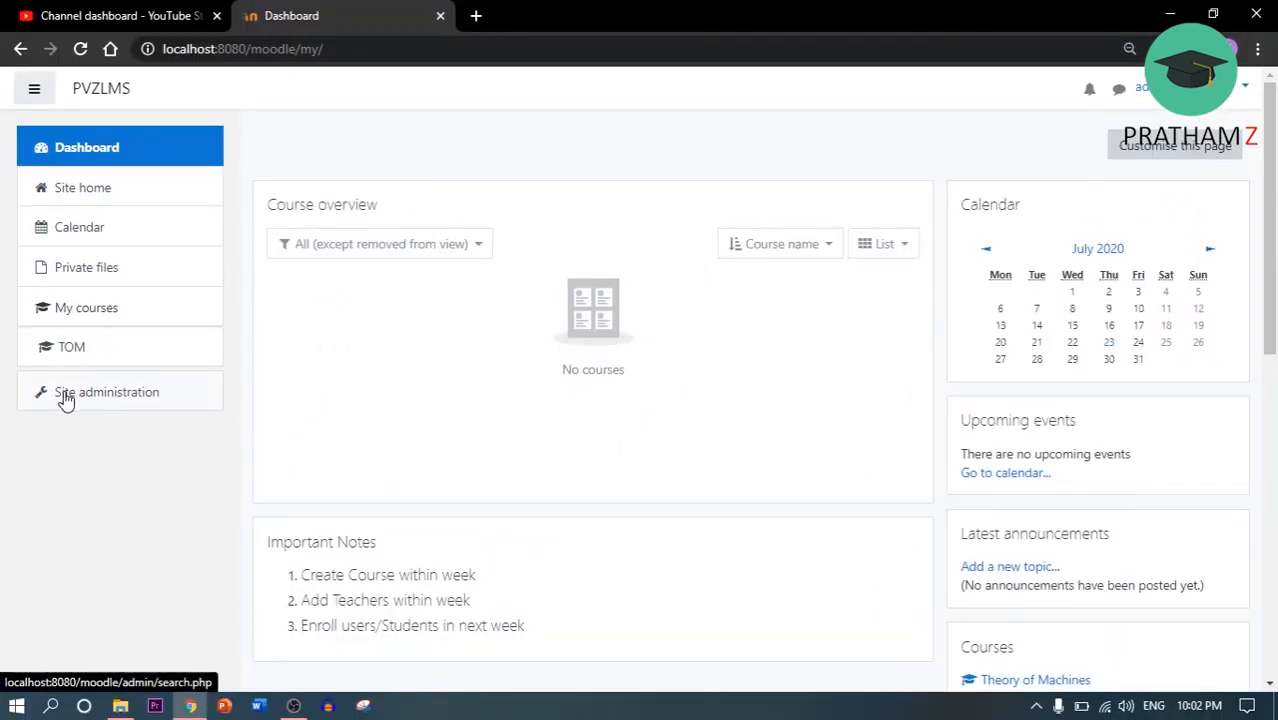
Open the site administration's user account options and browse the list of users.
{"action": "left_click", "coordinate": [78, 399]}
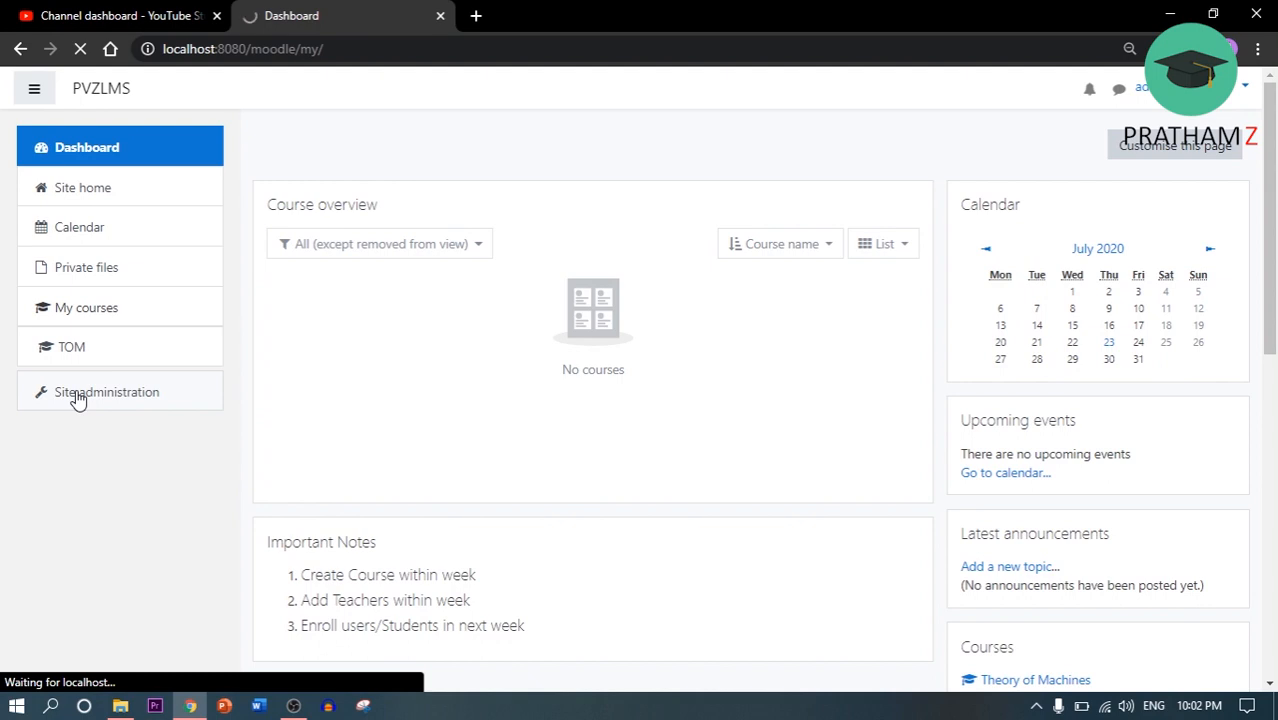
{"action": "scroll", "coordinate": [432, 330], "scroll_direction": "down", "scroll_amount": 1}
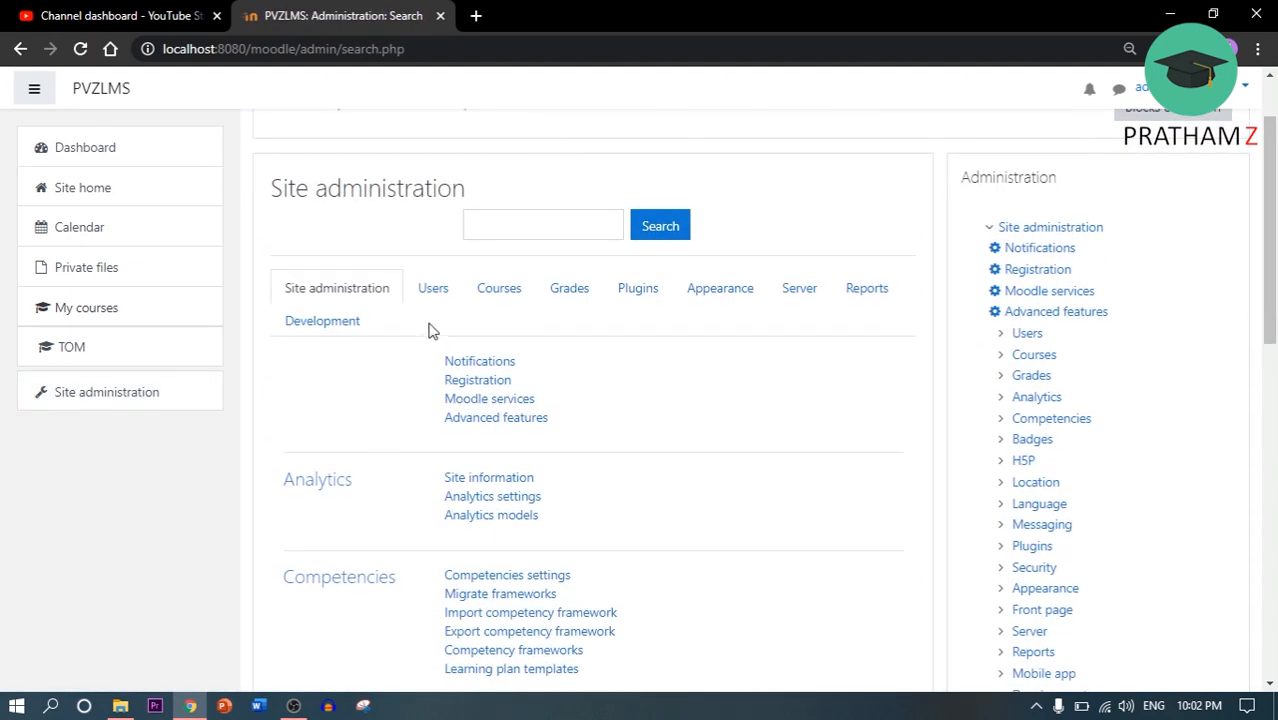
{"action": "left_click", "coordinate": [437, 294]}
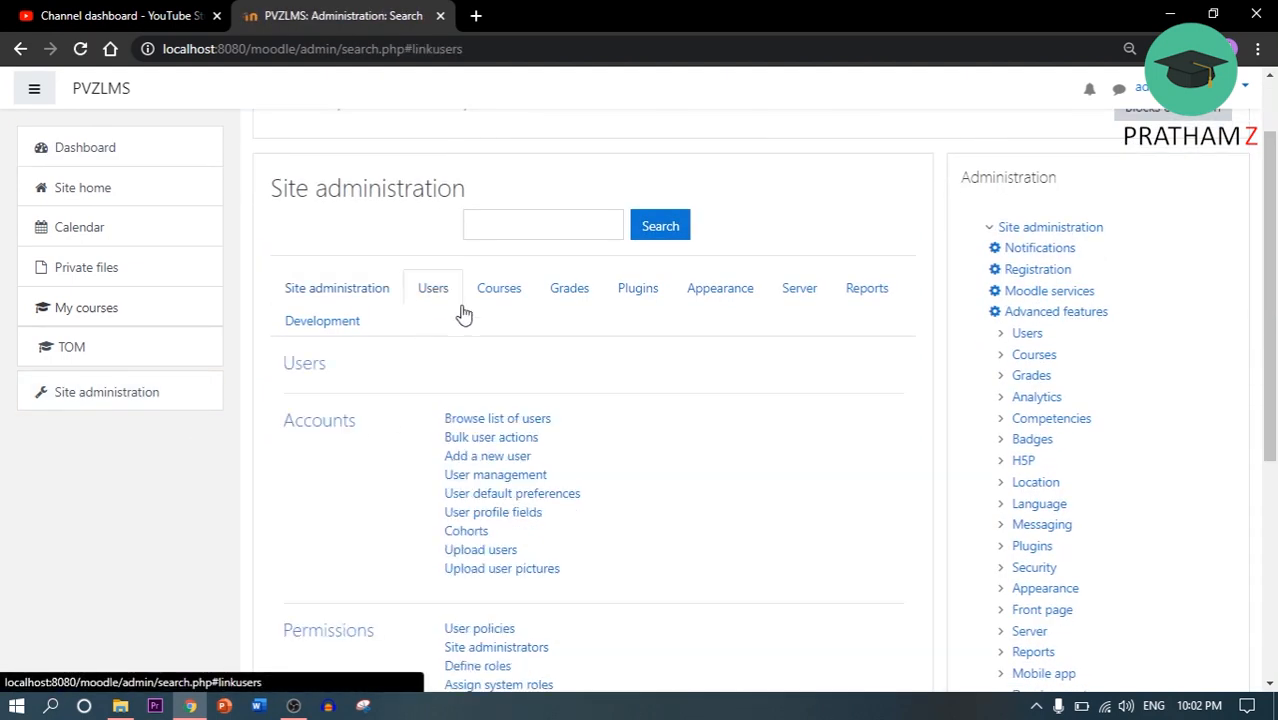
{"action": "scroll", "coordinate": [569, 388], "scroll_direction": "down", "scroll_amount": 2}
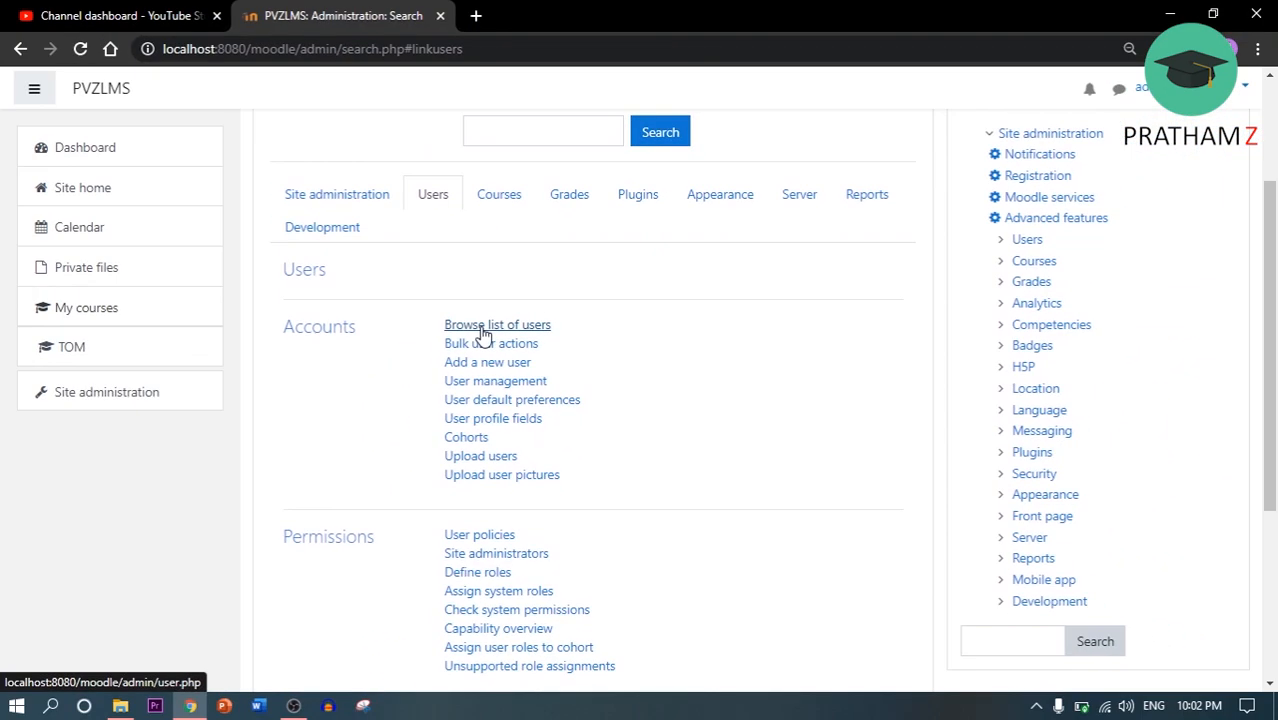
{"action": "left_click", "coordinate": [483, 326]}
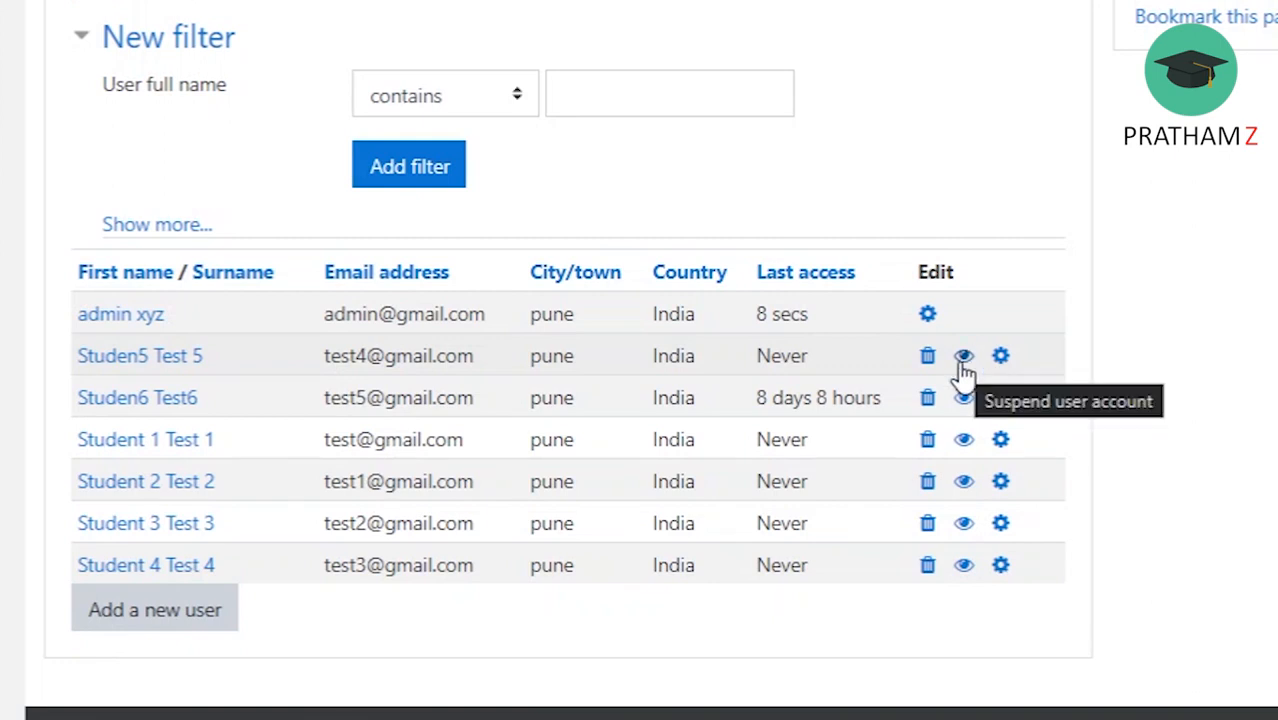
Suspend the first student account in the user list, and reactivate the same account.
{"action": "left_click", "coordinate": [963, 358]}
{"action": "scroll", "coordinate": [1043, 380], "scroll_direction": "down", "scroll_amount": 2}
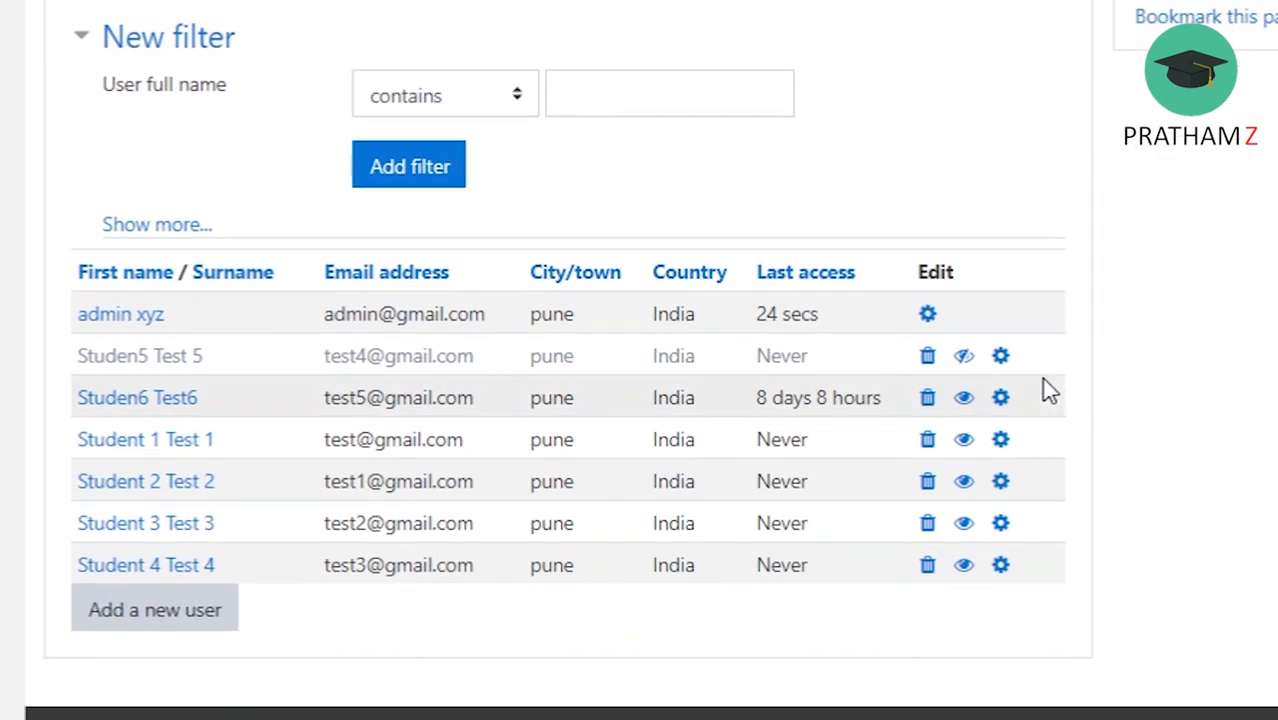
{"action": "left_click", "coordinate": [963, 358]}
Open the first student's profile for editing, review its General and User picture fields, and return to the user list.
{"action": "scroll", "coordinate": [966, 400], "scroll_direction": "down", "scroll_amount": 3}
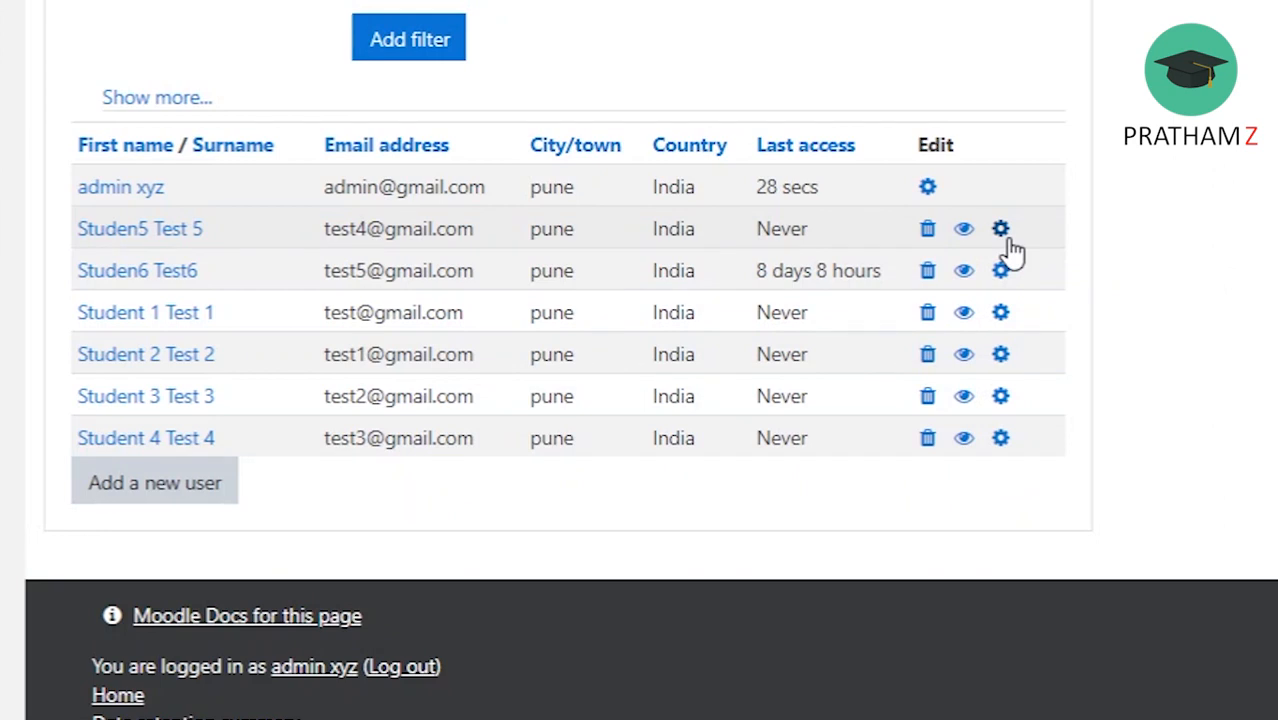
{"action": "left_click", "coordinate": [1005, 236]}
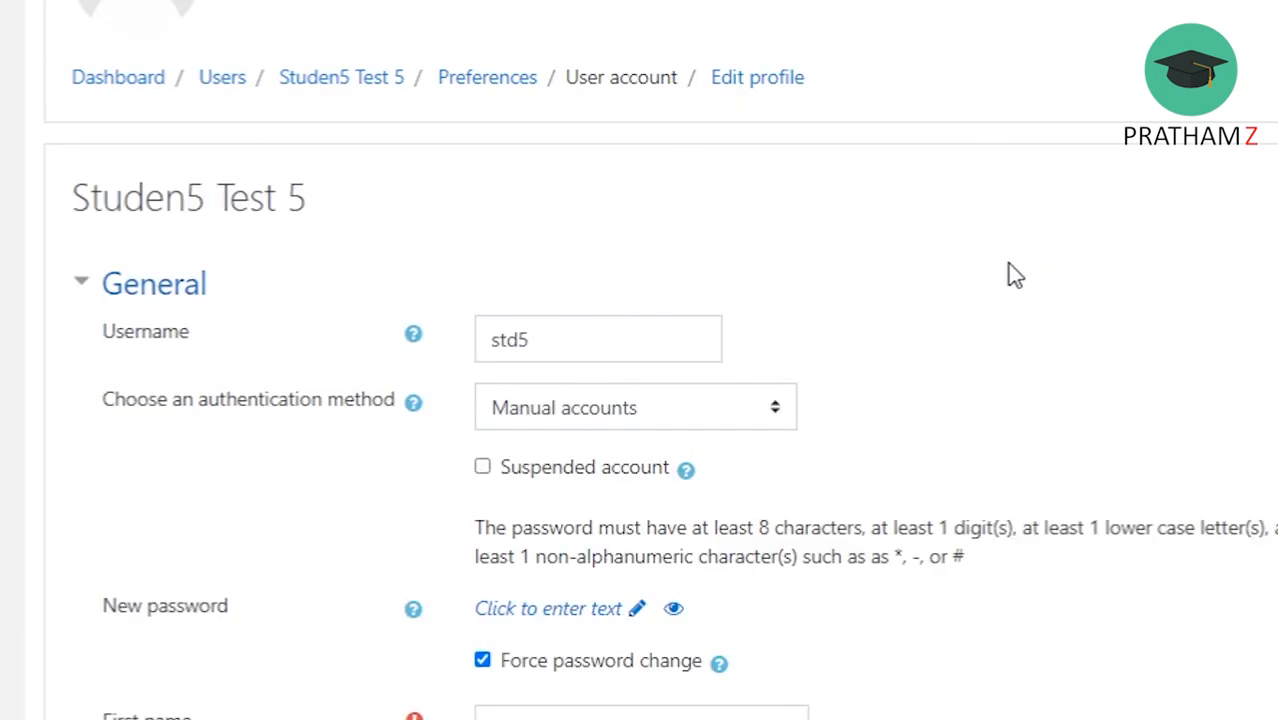
{"action": "scroll", "coordinate": [1007, 265], "scroll_direction": "down", "scroll_amount": 3}
{"action": "scroll", "coordinate": [1007, 265], "scroll_direction": "down", "scroll_amount": 12}
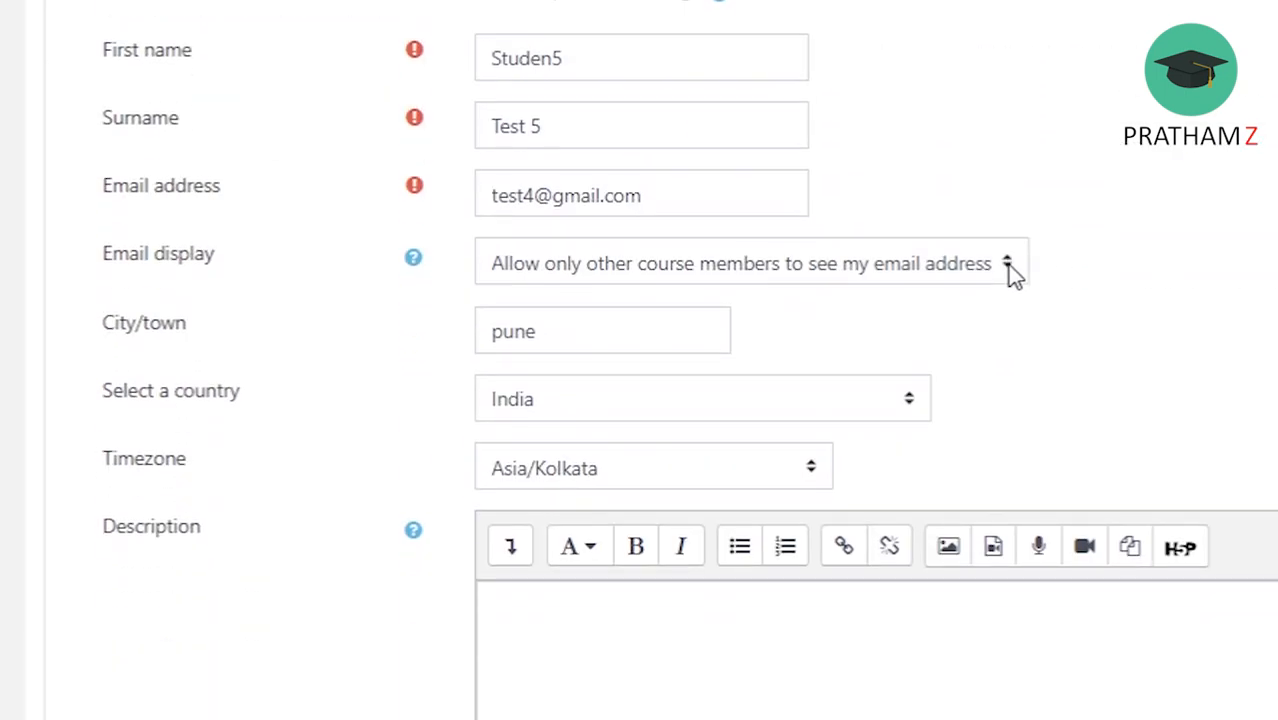
{"action": "scroll", "coordinate": [1010, 264], "scroll_direction": "down", "scroll_amount": 6}
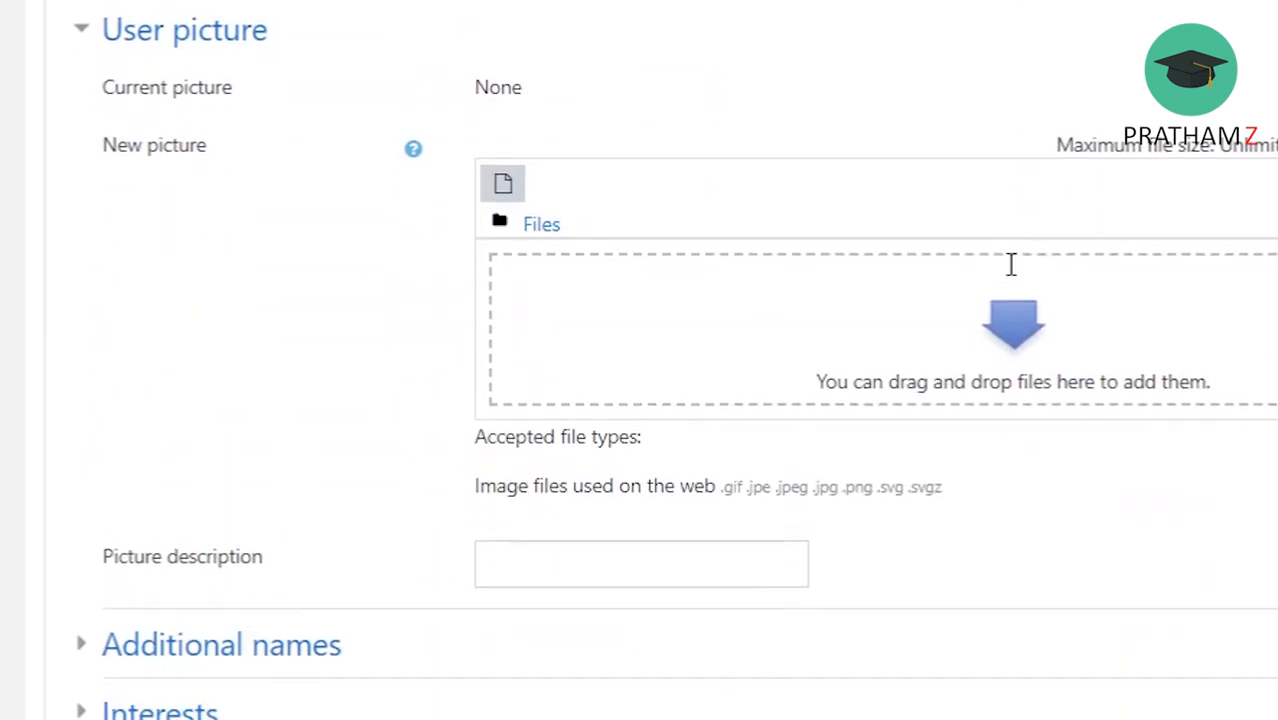
{"action": "scroll", "coordinate": [958, 276], "scroll_direction": "up", "scroll_amount": 4}
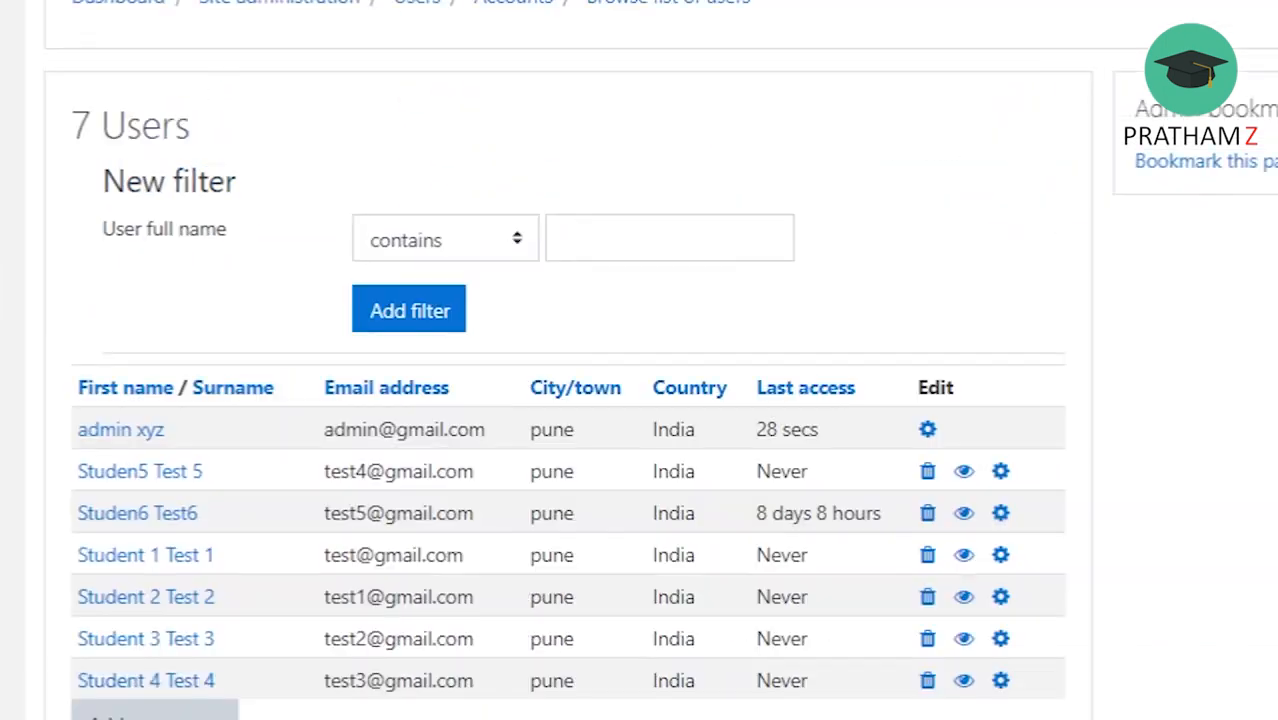
{"action": "scroll", "coordinate": [793, 369], "scroll_direction": "down", "scroll_amount": 3}
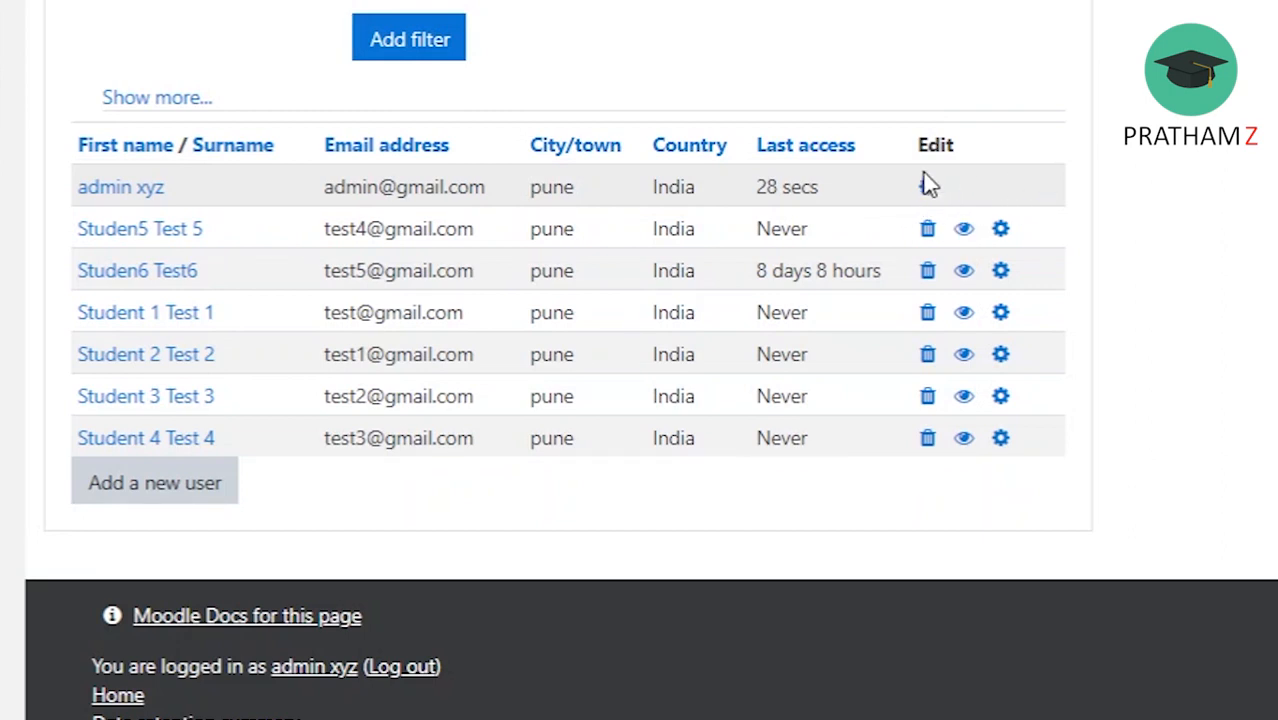
Open the form for adding a new user from the user list and look through its General fields.
{"action": "left_click", "coordinate": [187, 492]}
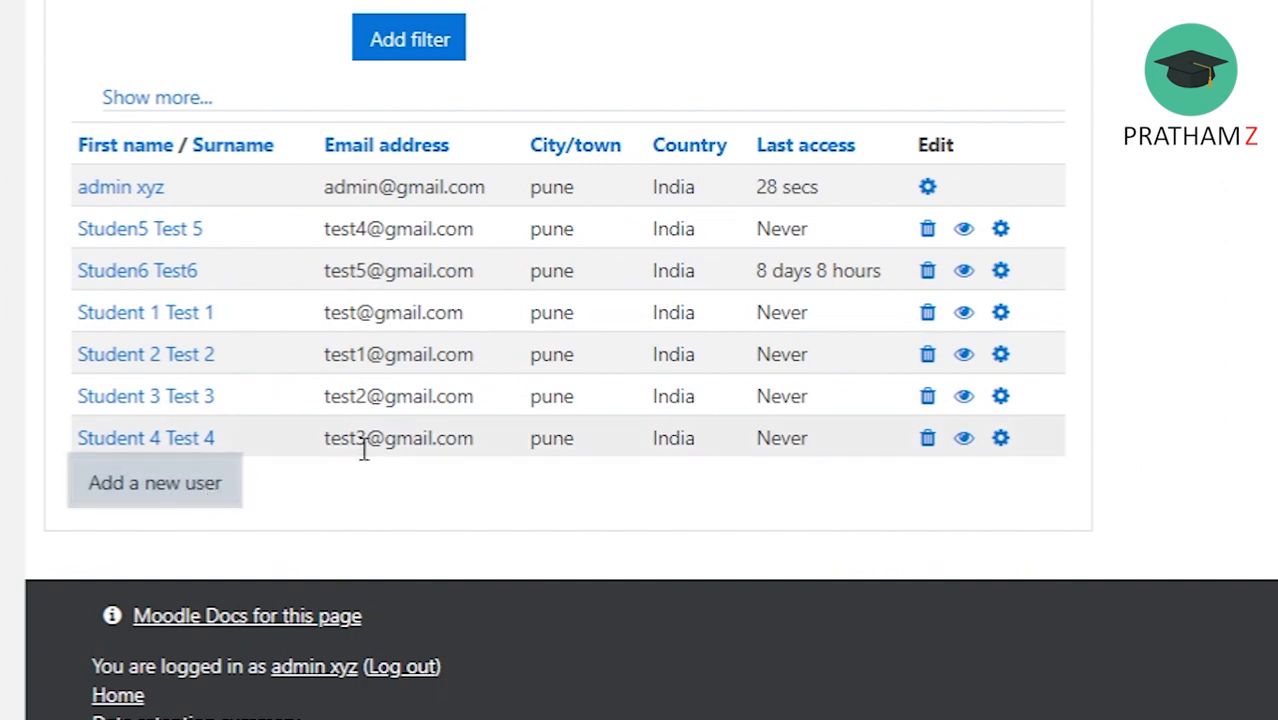
{"action": "scroll", "coordinate": [505, 260], "scroll_direction": "down", "scroll_amount": 4}
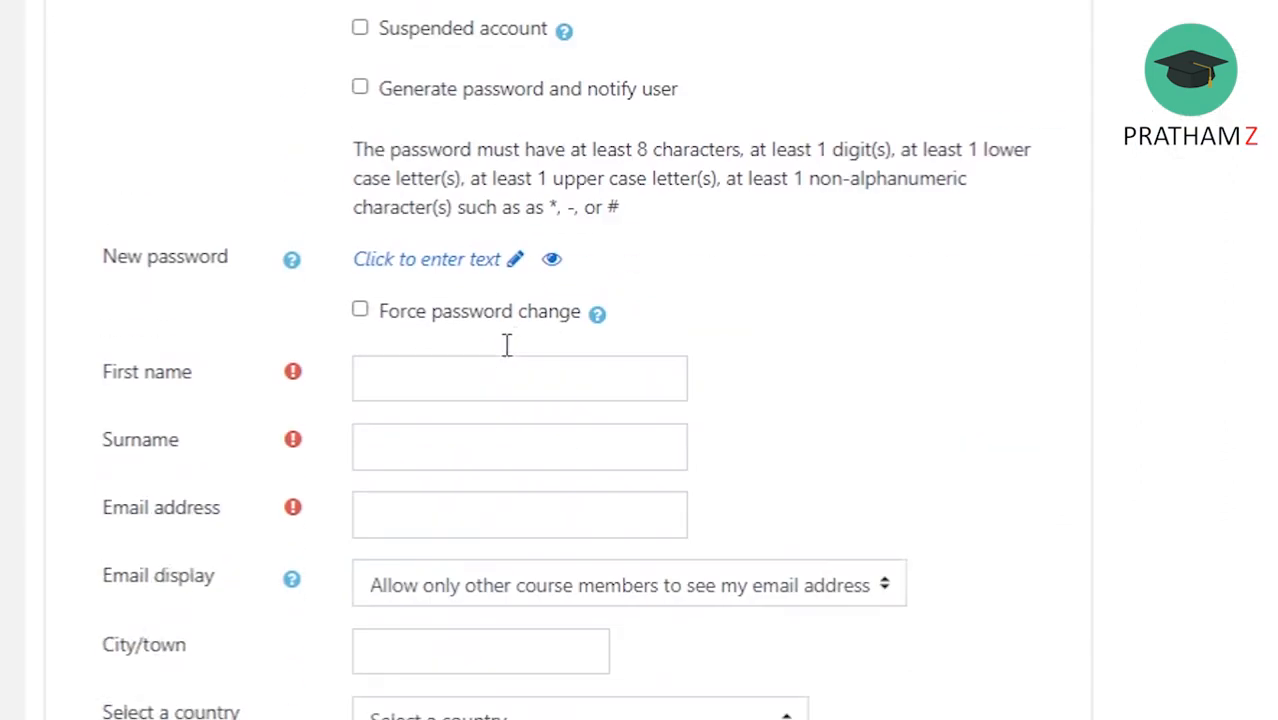
{"action": "scroll", "coordinate": [507, 345], "scroll_direction": "down", "scroll_amount": 12}
{"action": "scroll", "coordinate": [510, 378], "scroll_direction": "up", "scroll_amount": 6}
{"action": "scroll", "coordinate": [513, 388], "scroll_direction": "up", "scroll_amount": 10}
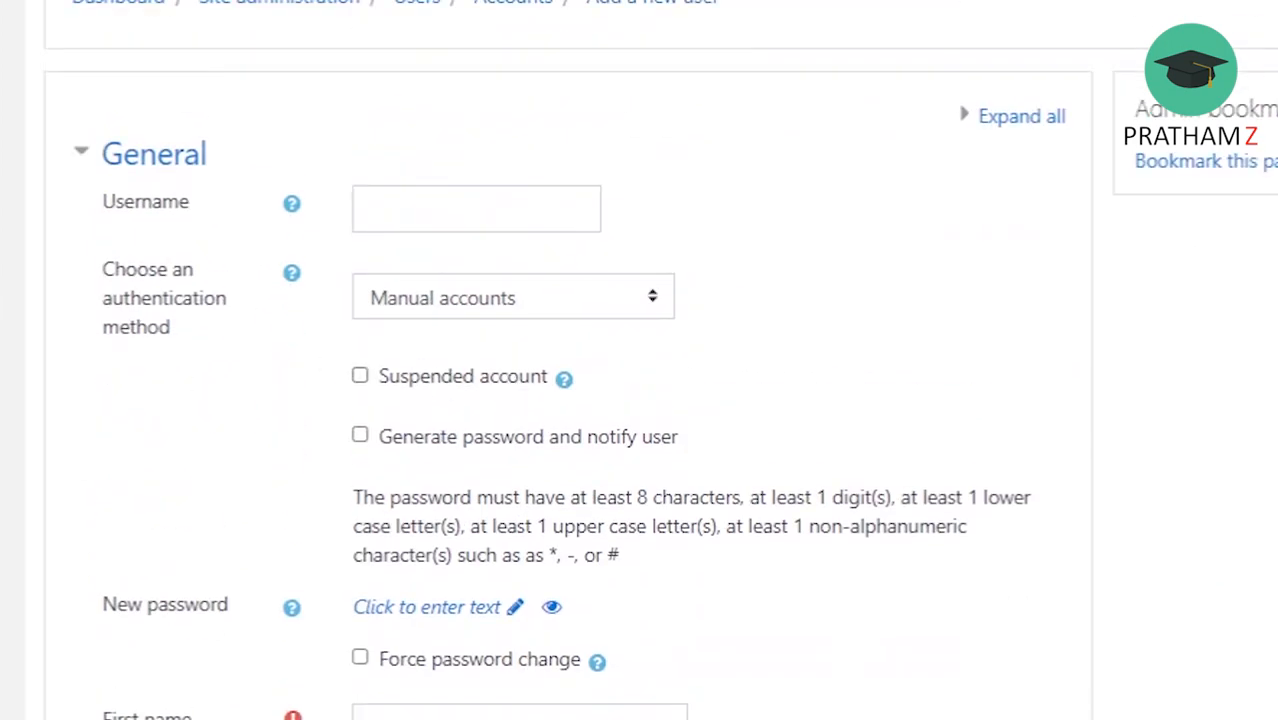